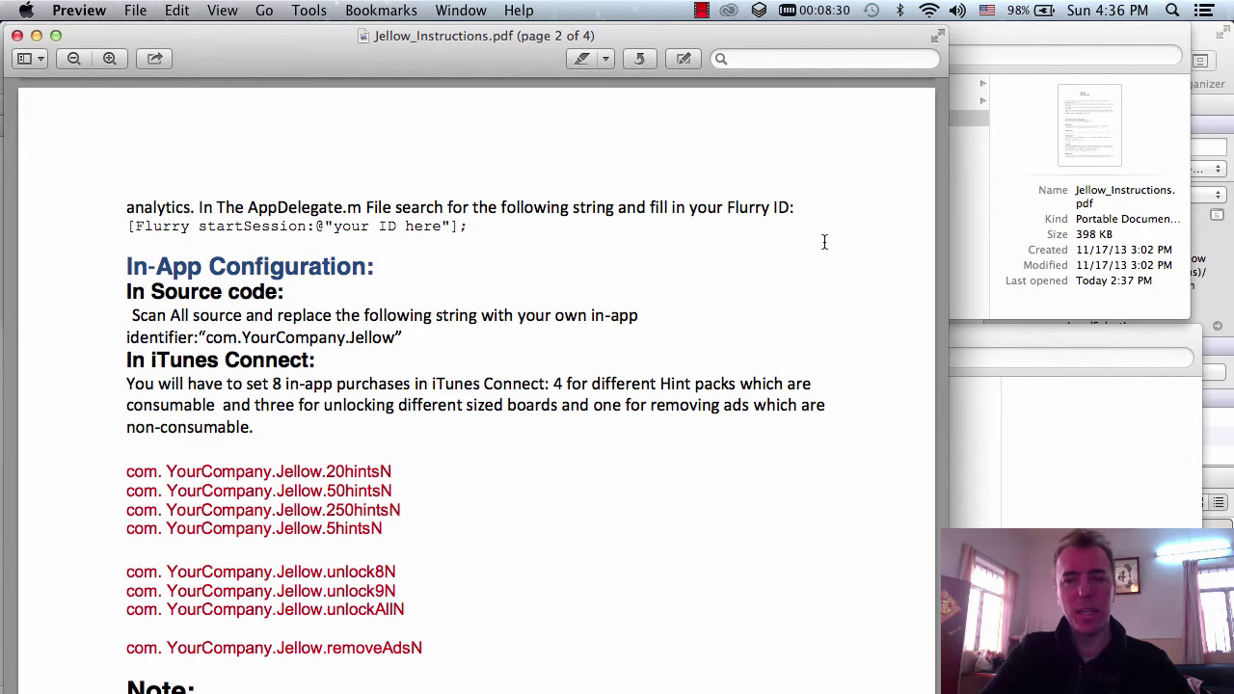
# - Return to the Jellow instructions PDF and scroll to the in-app purchase list
pyautogui.click(503, 691)
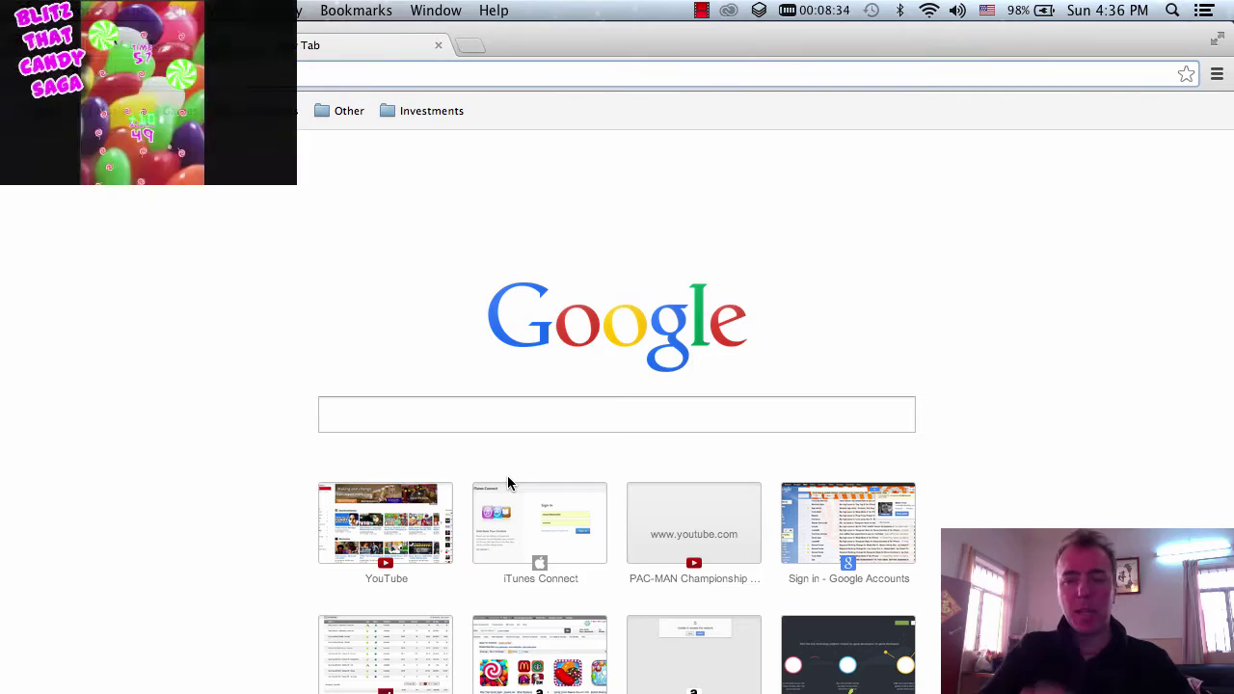
pyautogui.press('super+Tab')
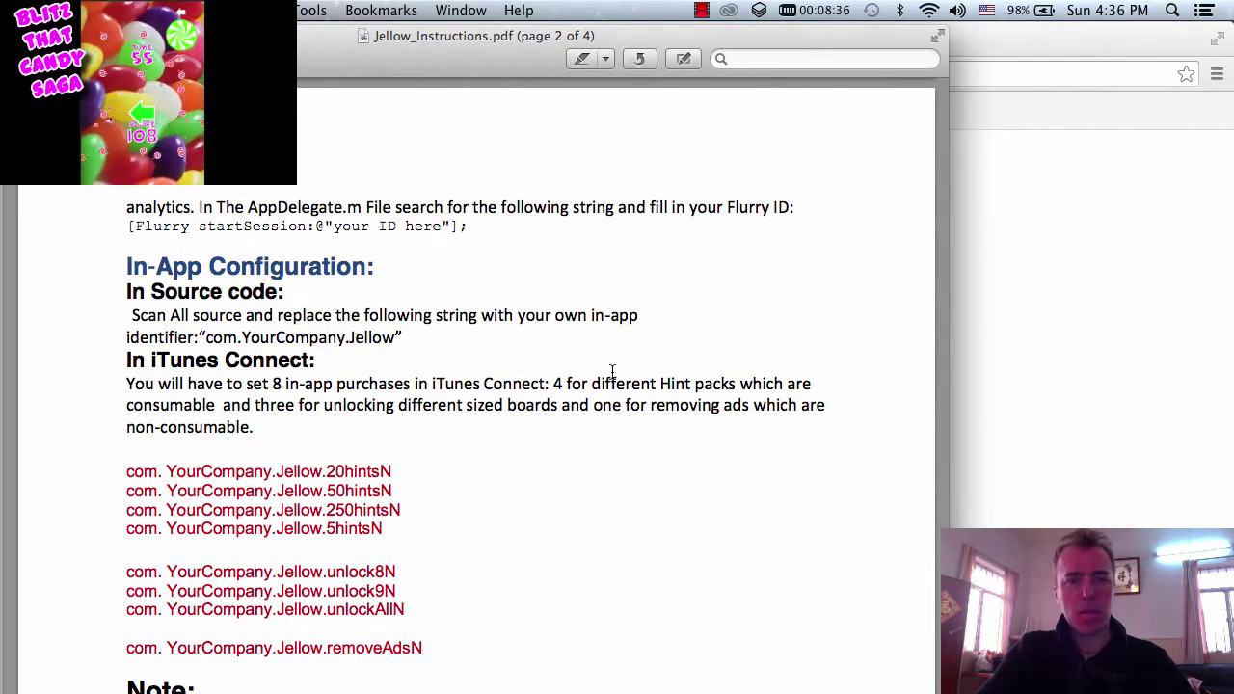
pyautogui.scroll(6, 612, 371)
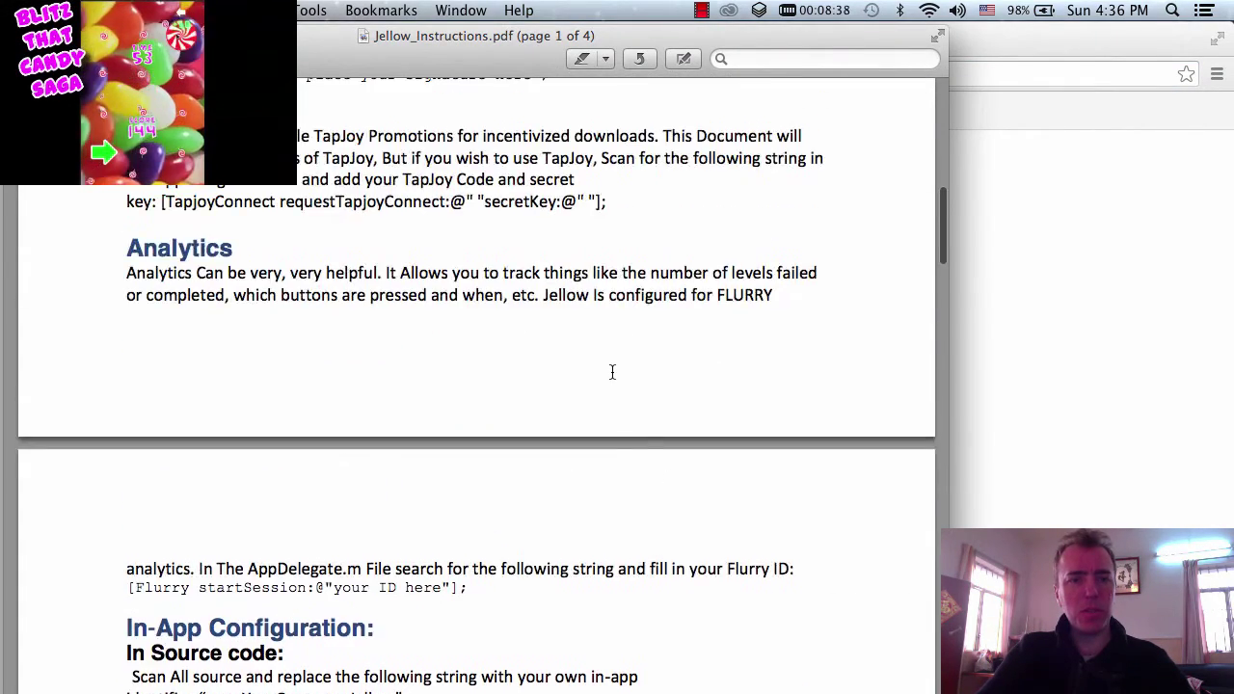
pyautogui.scroll(-4, 612, 371)
pyautogui.scroll(-2, 613, 371)
pyautogui.scroll(6, 612, 371)
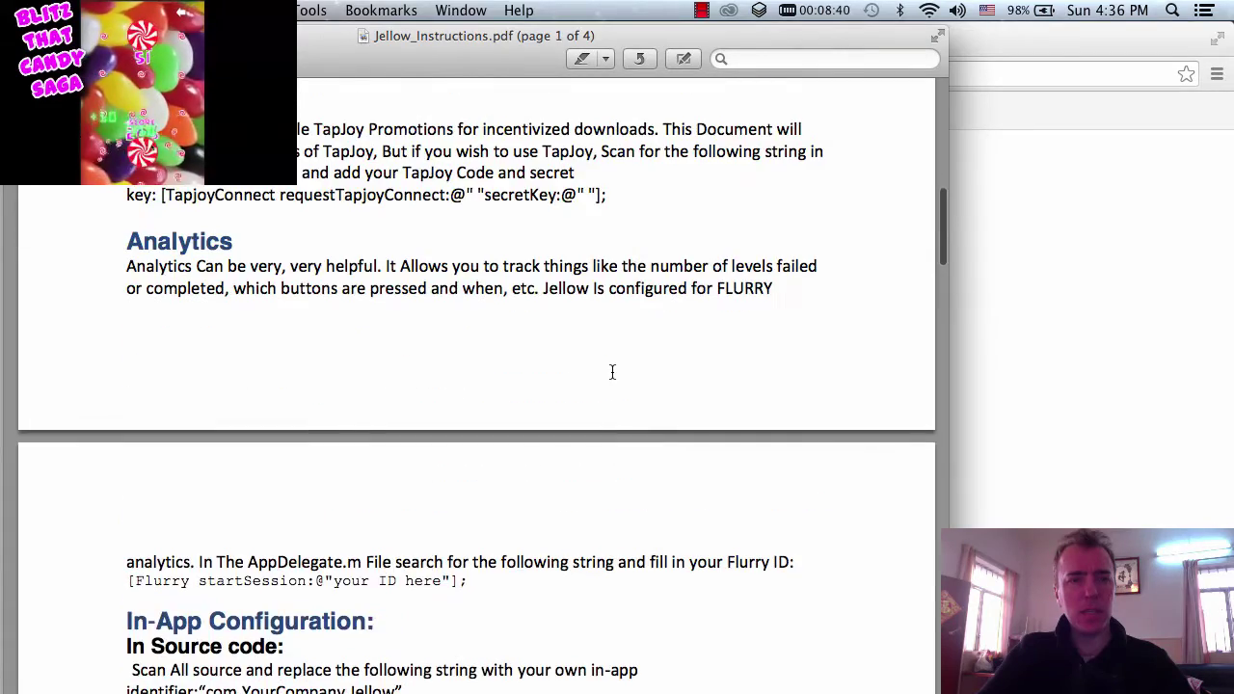
pyautogui.scroll(-4, 612, 371)
pyautogui.scroll(-2, 613, 371)
pyautogui.scroll(6, 612, 371)
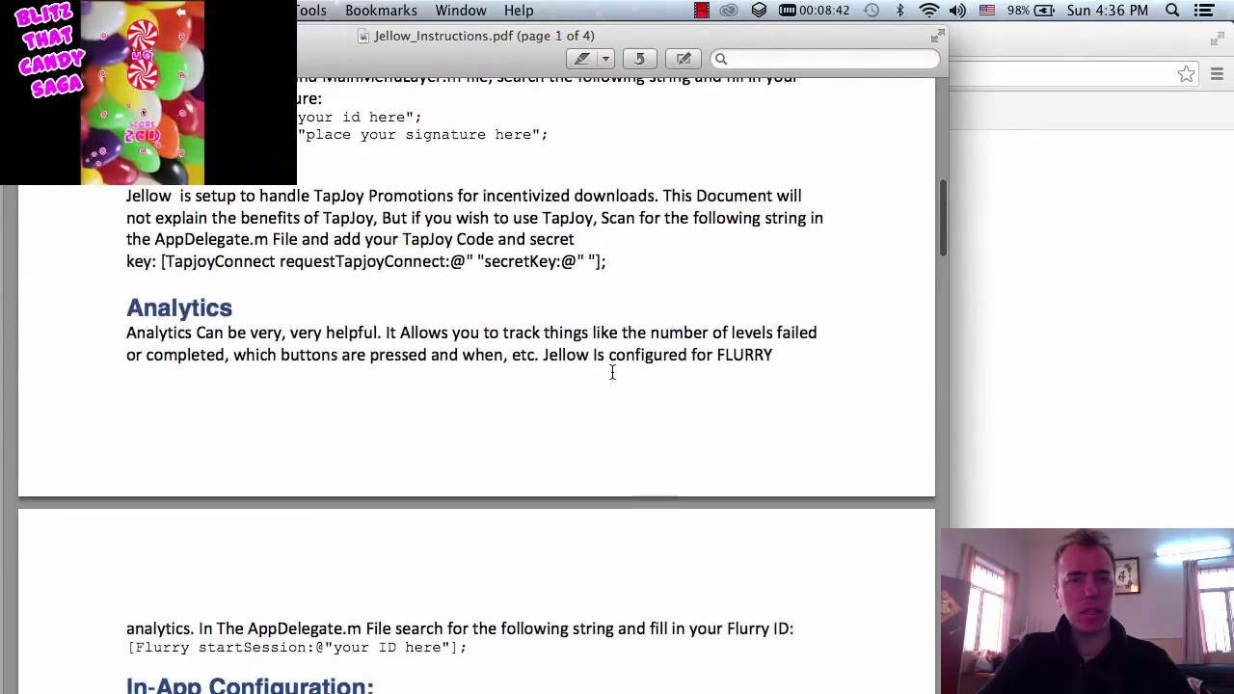
pyautogui.scroll(-4, 612, 372)
pyautogui.scroll(-5, 612, 371)
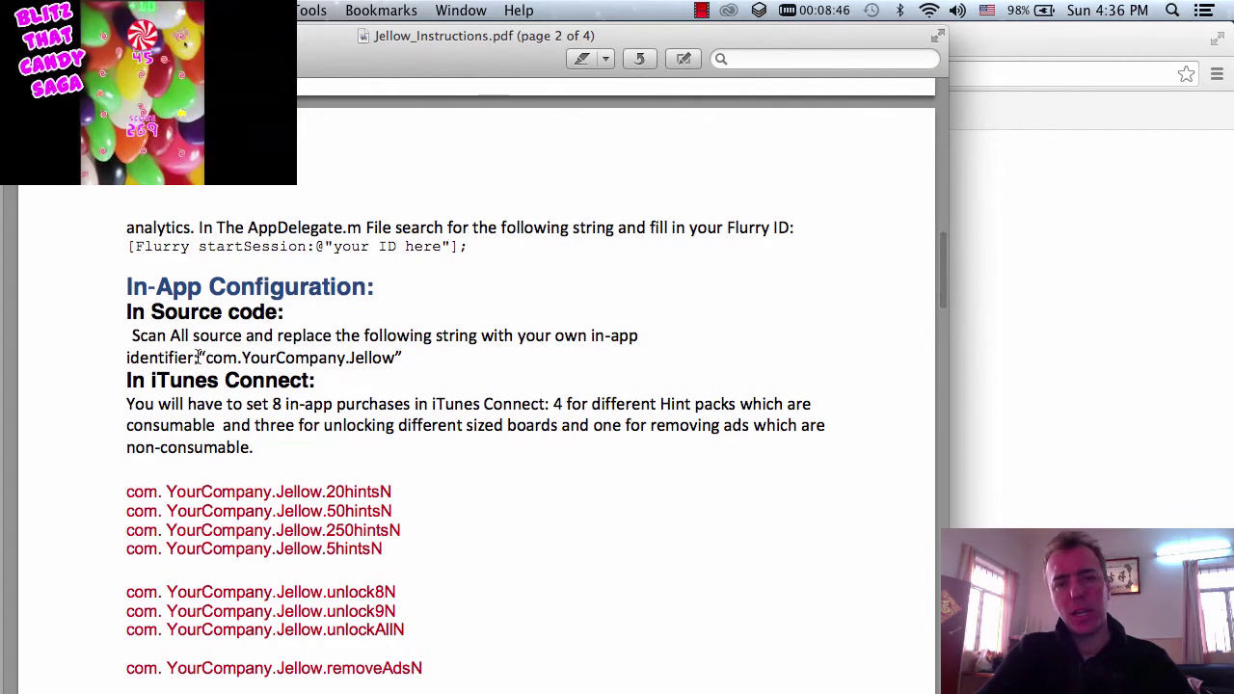
# - Highlight the com.YourCompany.Jellow identifier and the sentence about three board-unlock purchases
pyautogui.moveTo(197, 357); pyautogui.dragTo(392, 358)
pyautogui.scroll(-3, 393, 358)
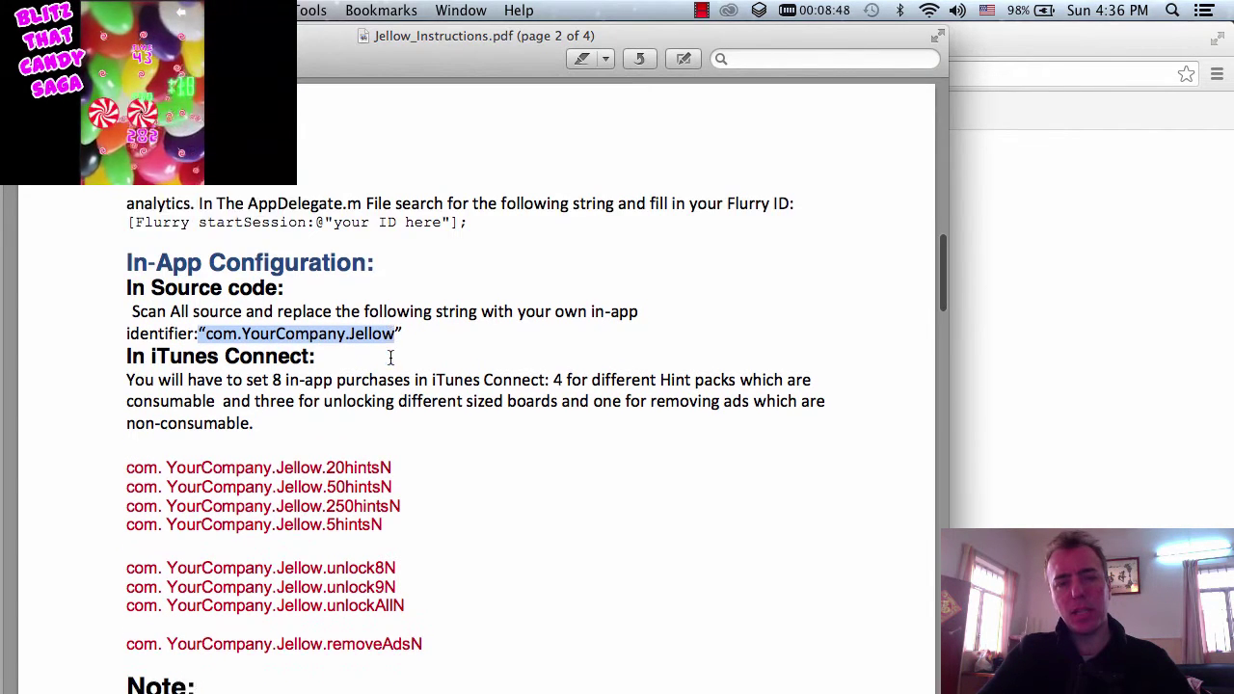
pyautogui.click(249, 330)
pyautogui.moveTo(249, 330); pyautogui.dragTo(535, 333)
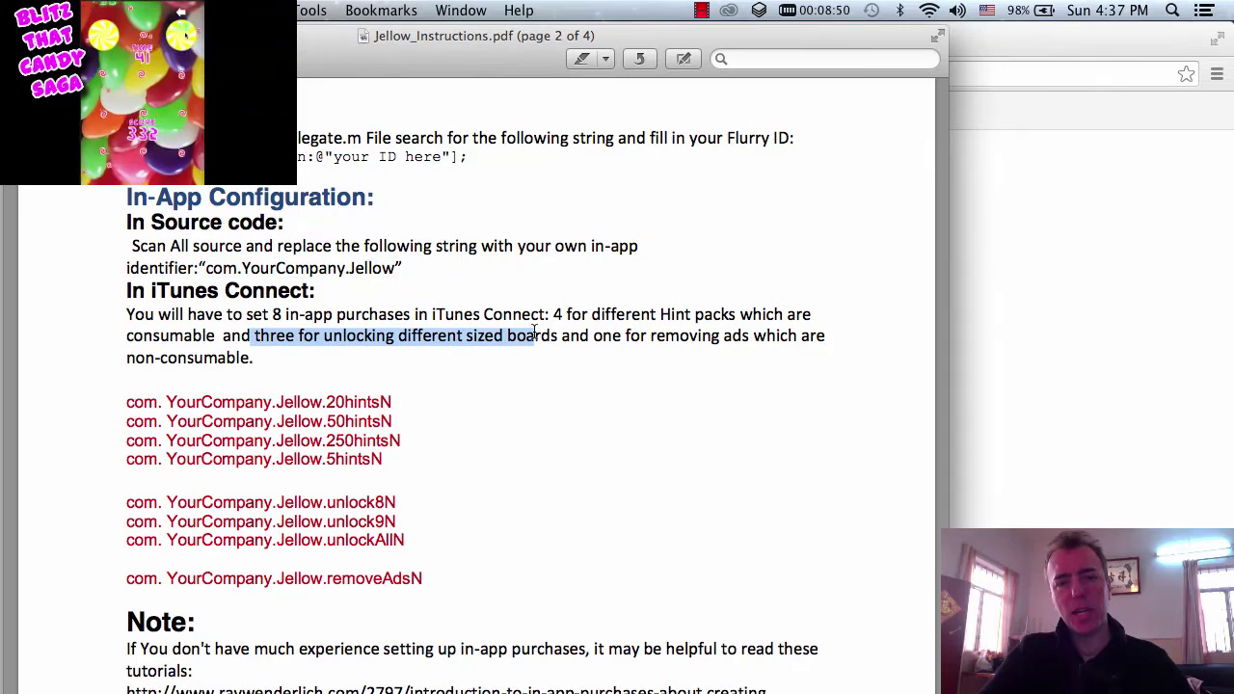
pyautogui.scroll(-2, 534, 332)
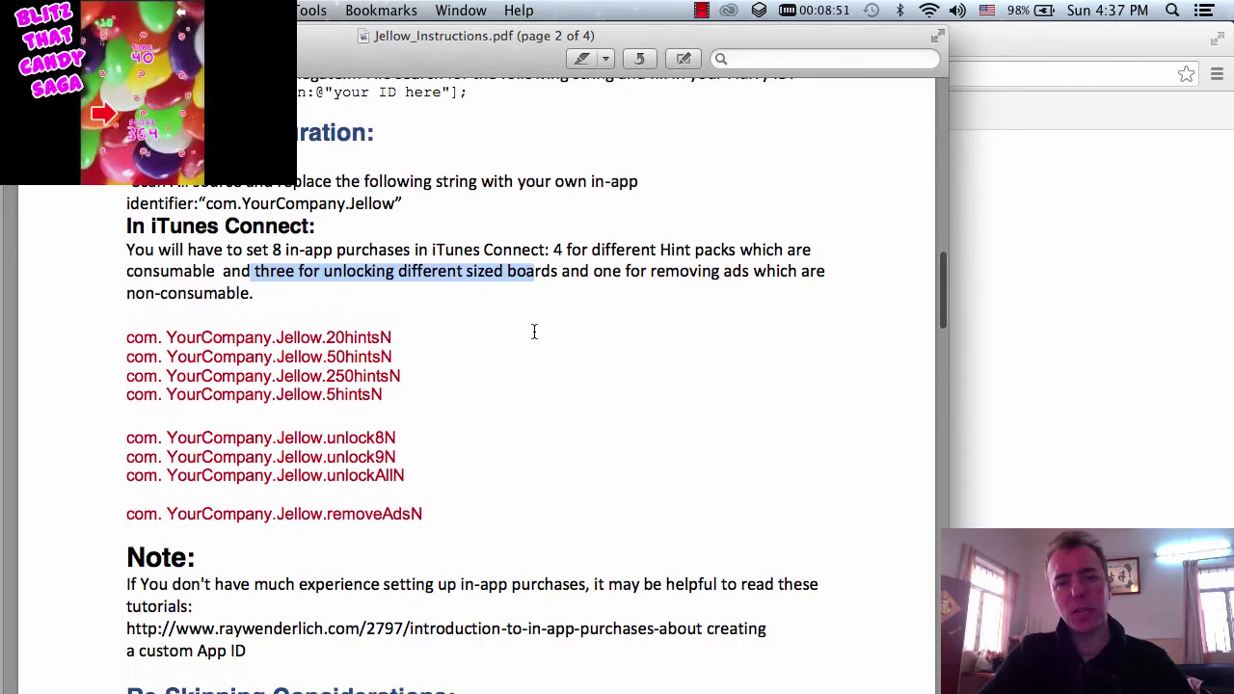
# - Load iTunes Connect from the 'itunes' suggestion and sign in with the saved login and password
pyautogui.click(1021, 30)
pyautogui.write('itunesConnect.woa/wo/0.0.7.3.0.9.3.1.14.1')
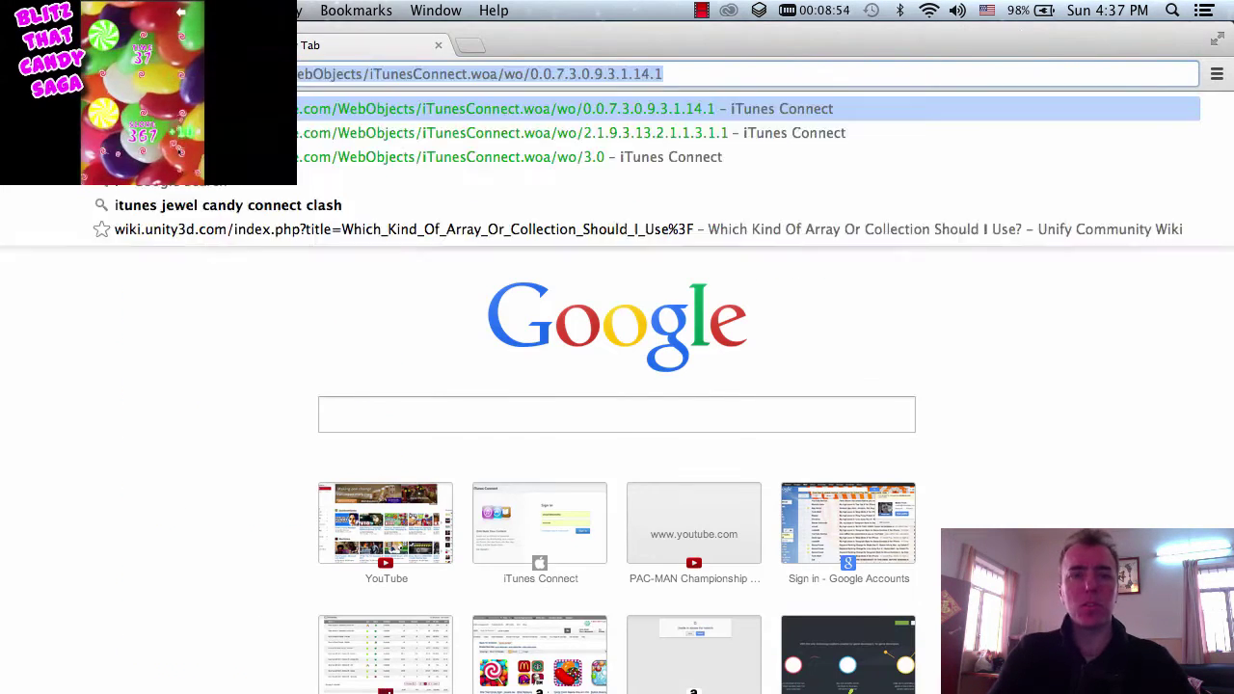
pyautogui.press('Return')
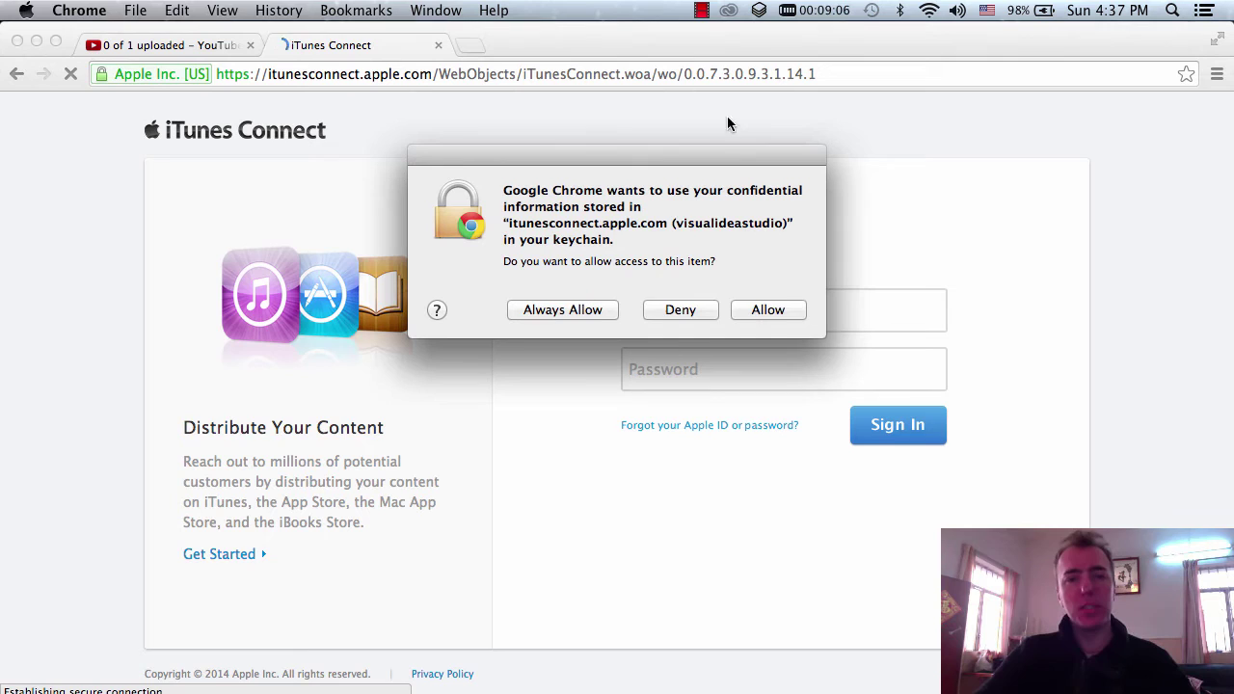
pyautogui.click(766, 309)
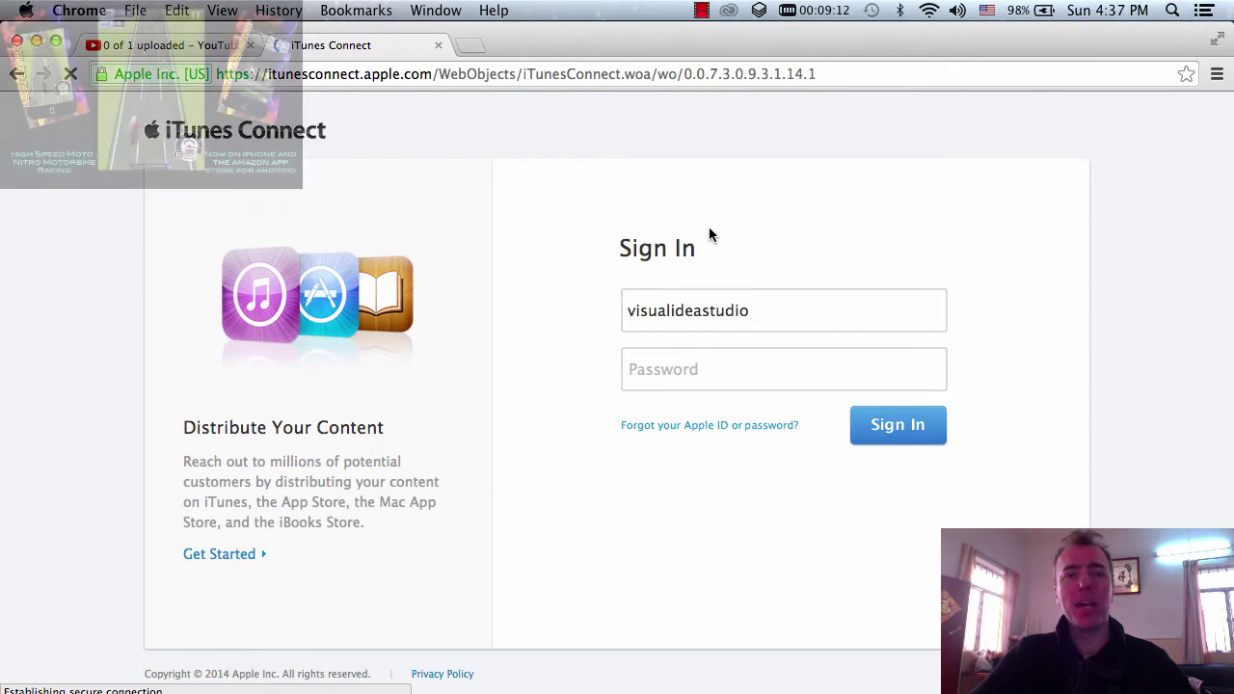
pyautogui.click(743, 302)
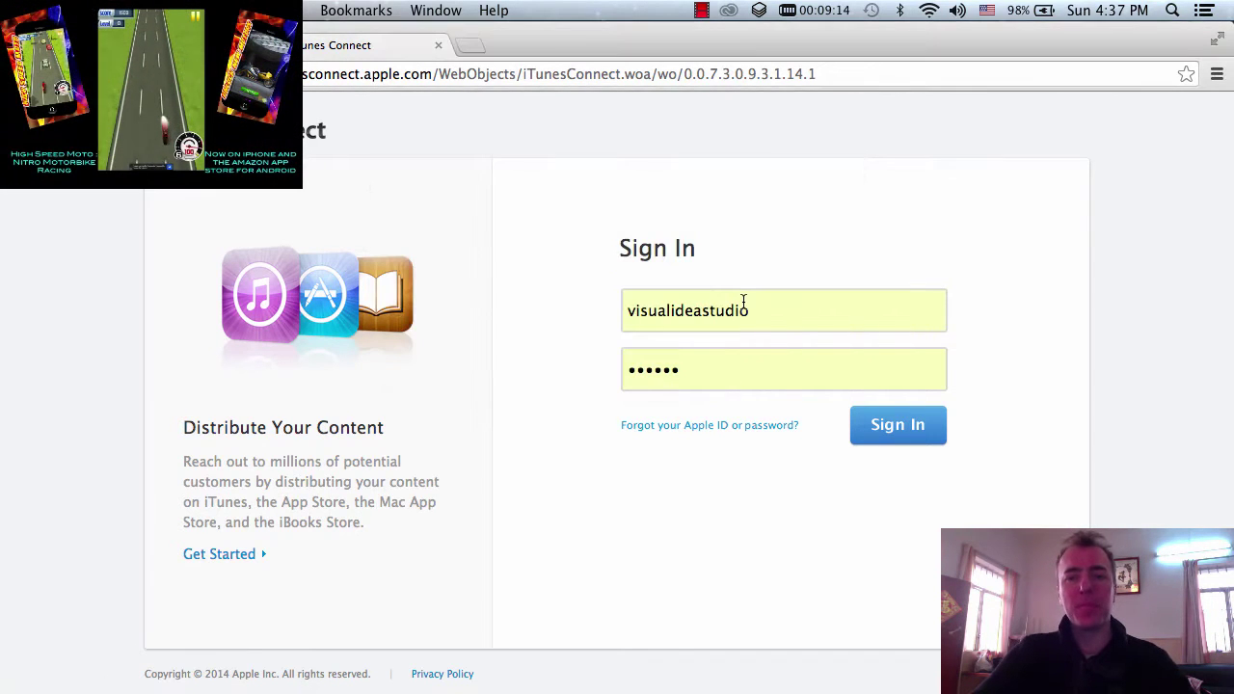
pyautogui.click(874, 428)
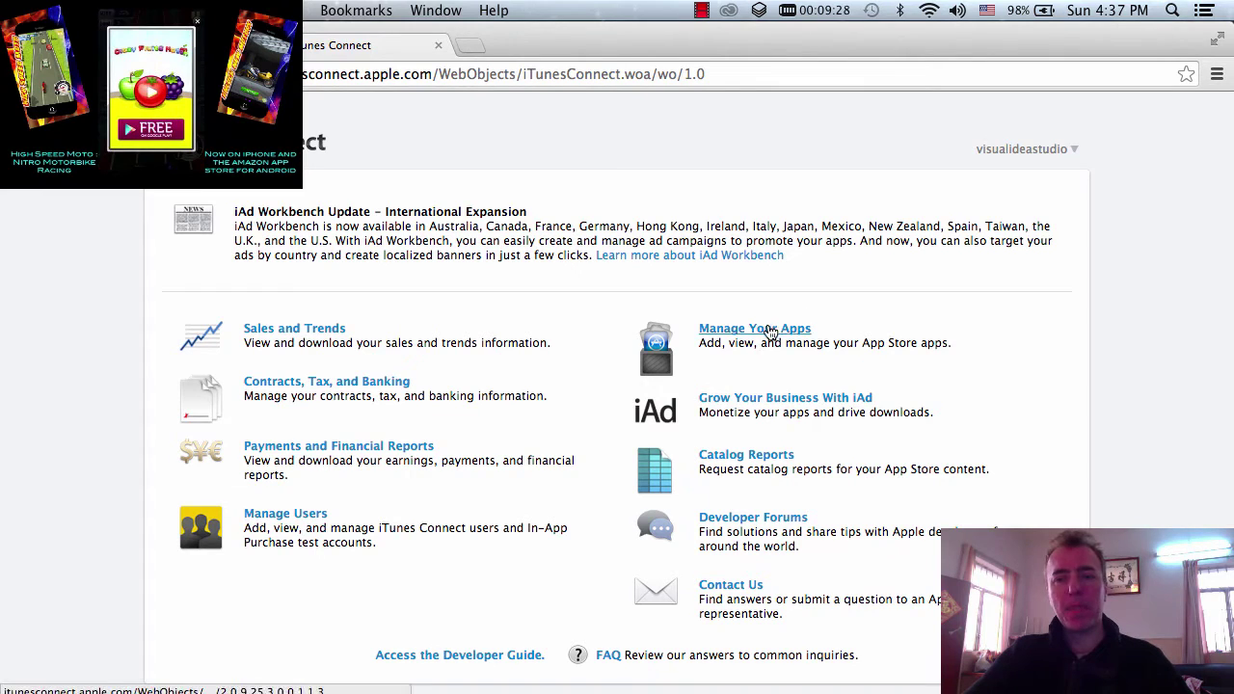
# - Open Manage Your Apps and look through the list of 35 recently active apps
pyautogui.click(771, 333)
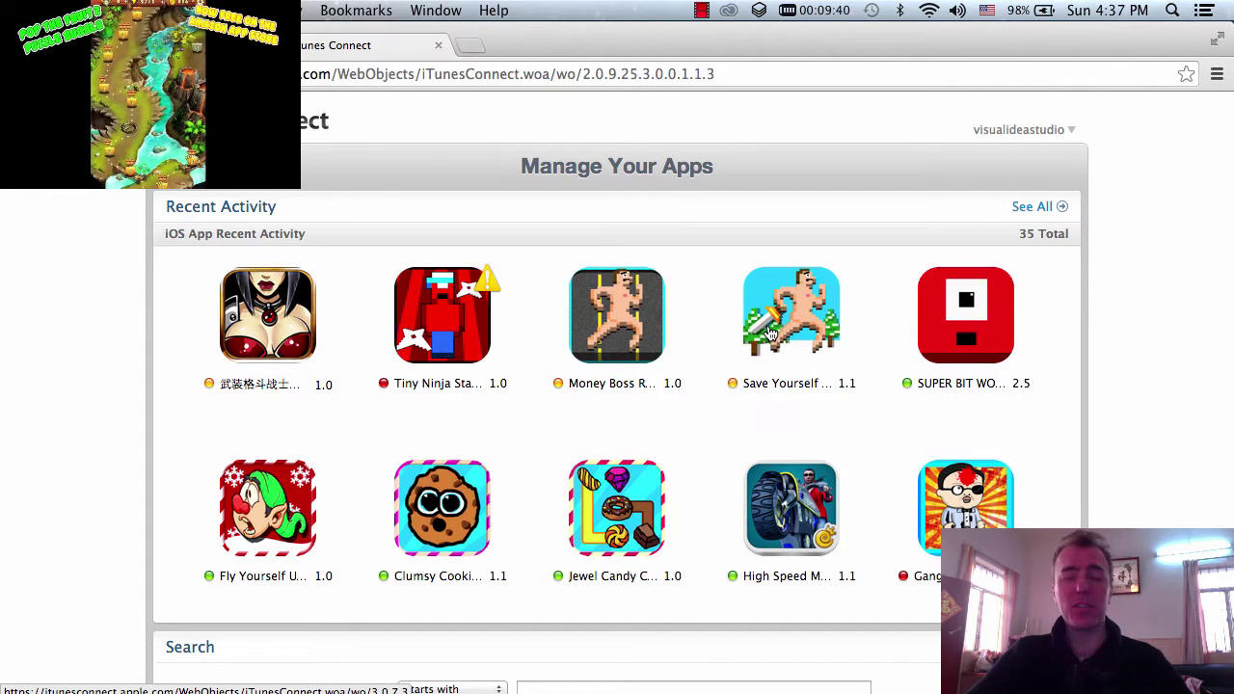
pyautogui.scroll(-5, 771, 333)
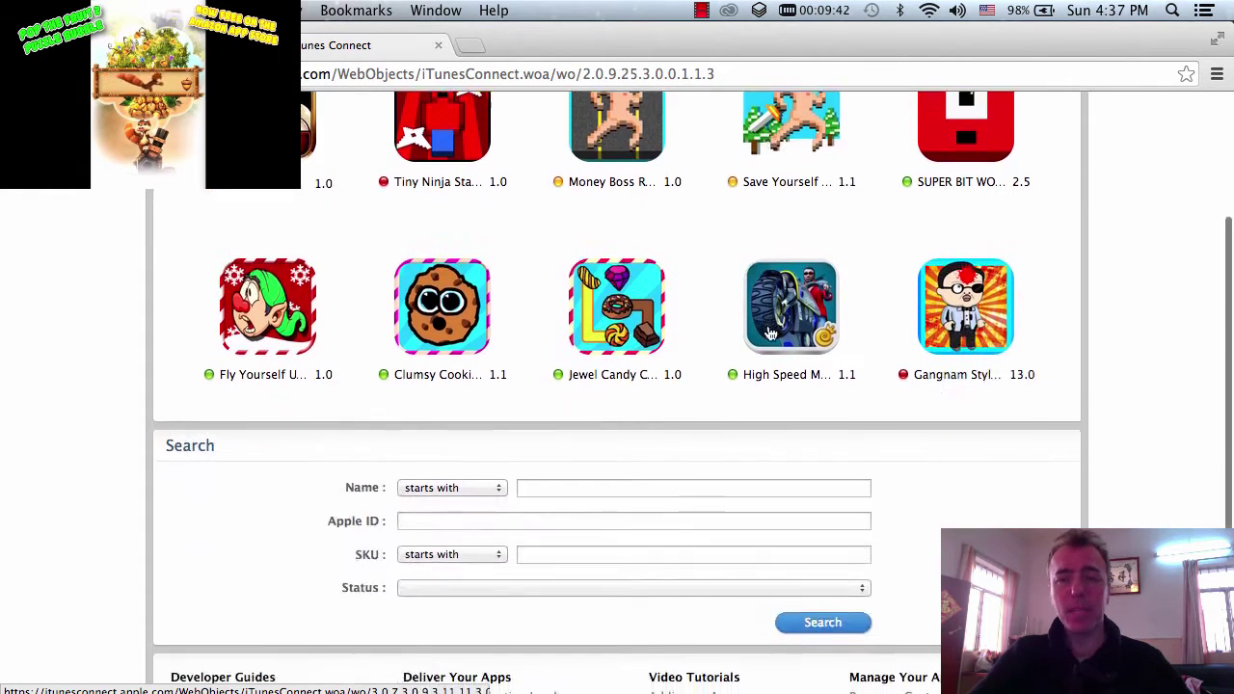
pyautogui.scroll(5, 771, 333)
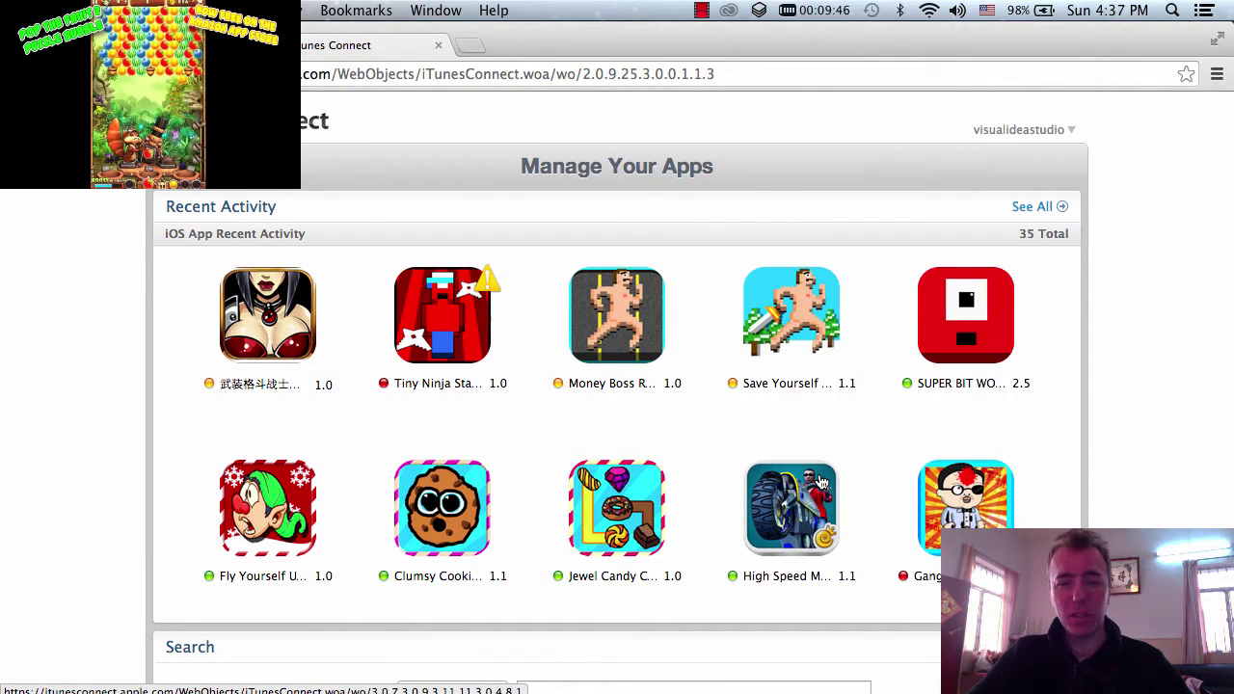
# - Add a new app and enter 'Clumsy Pet Day' as its App Name
pyautogui.click(796, 391)
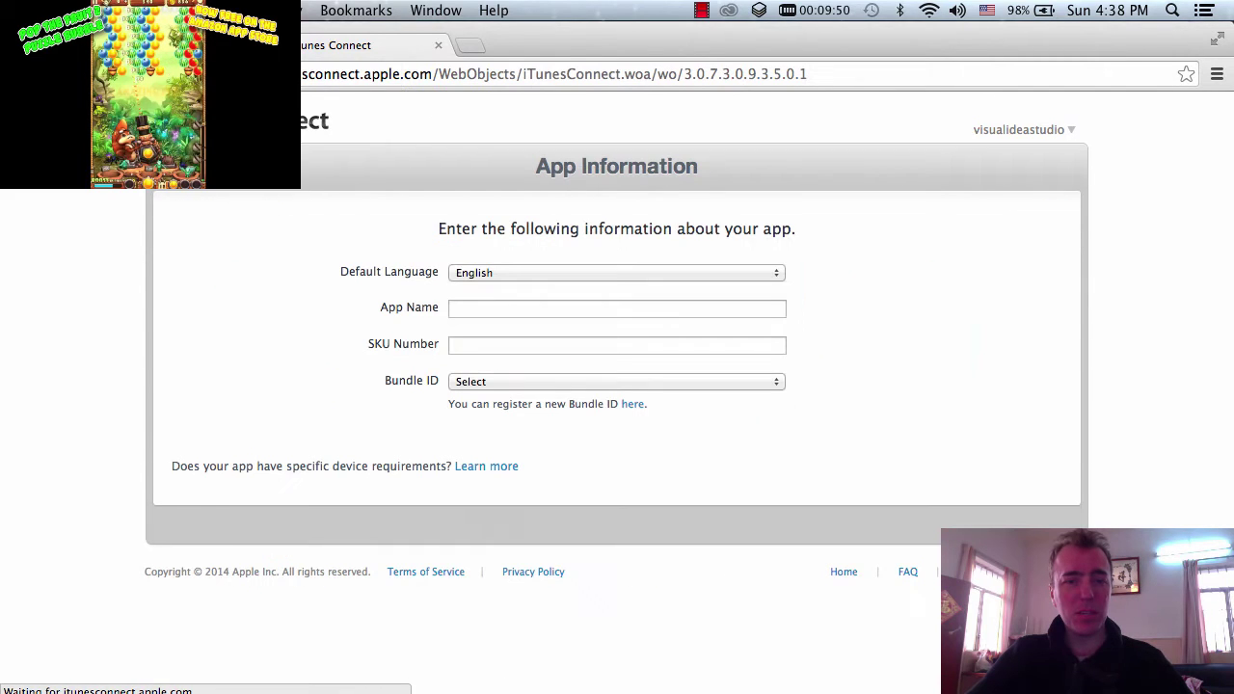
pyautogui.click(687, 313)
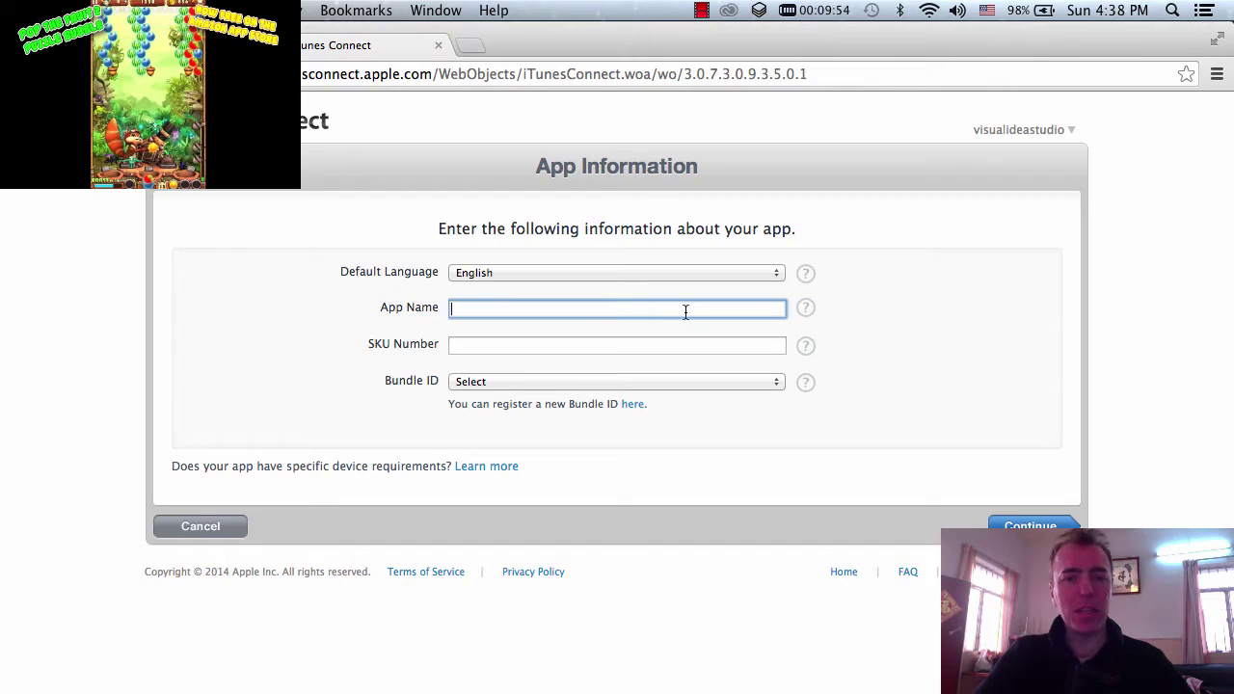
pyautogui.write('C')
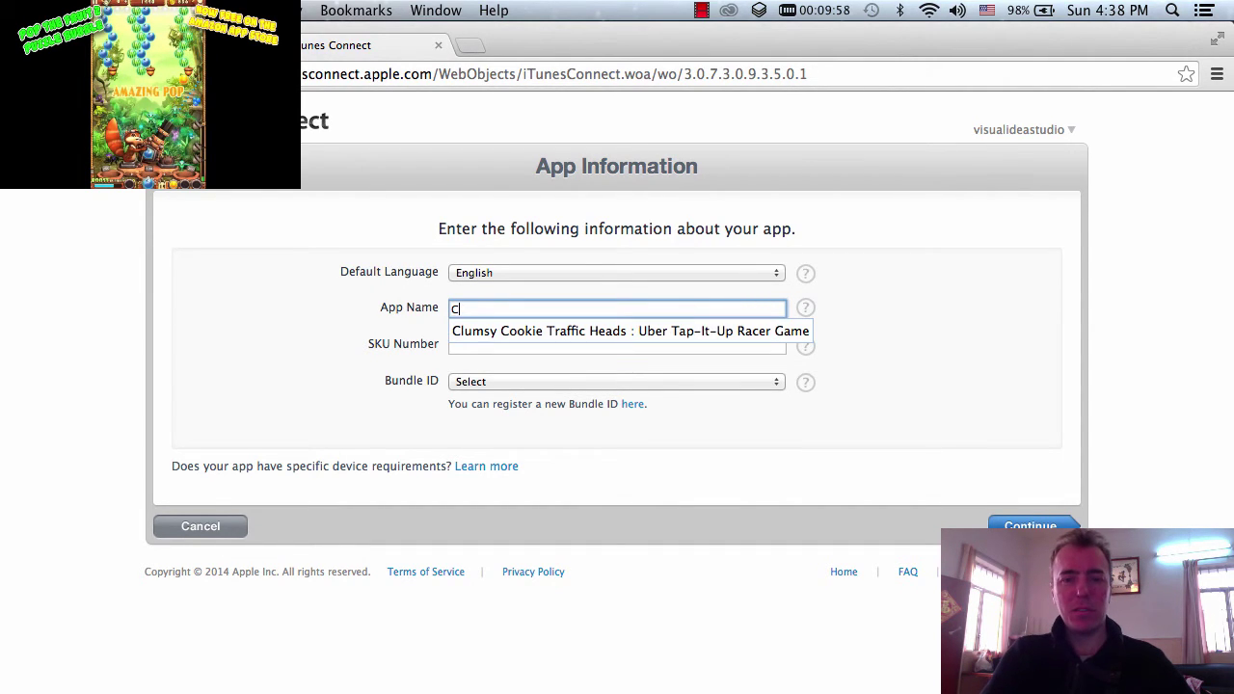
pyautogui.write('lum')
pyautogui.press('BackSpace')
pyautogui.press('BackSpace')
pyautogui.press('BackSpace')
pyautogui.write('lumsy ')
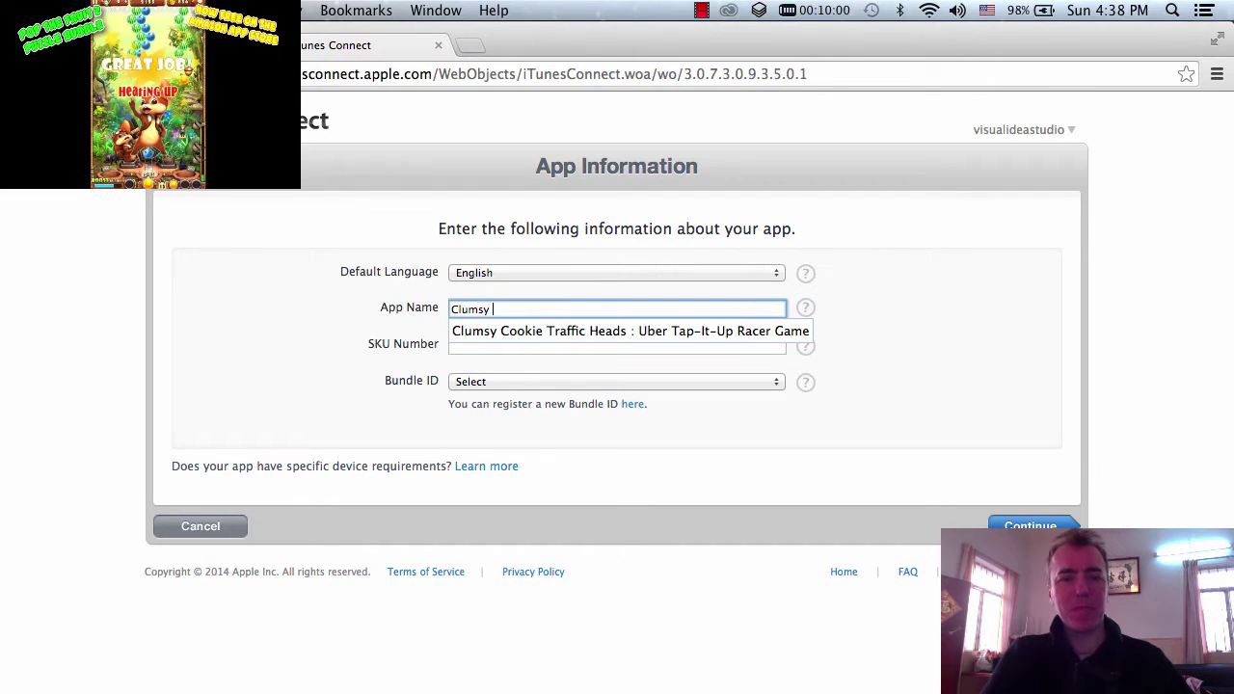
pyautogui.write('Pet ')
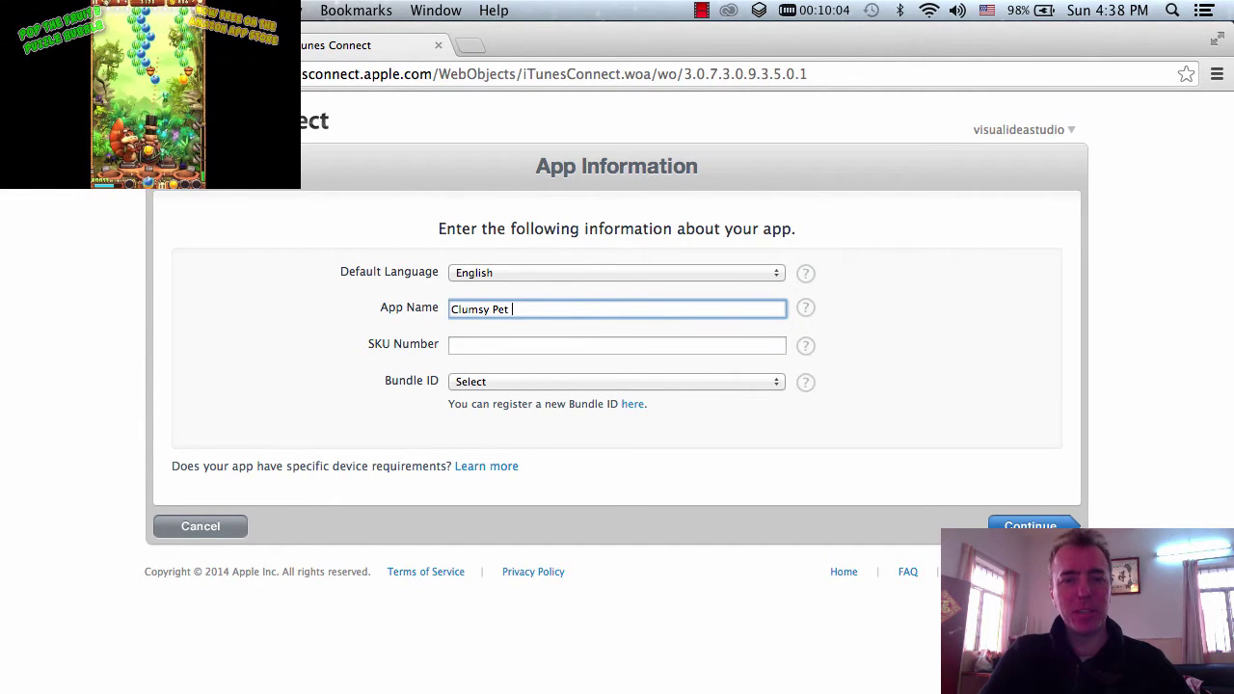
pyautogui.write('Day Saga')
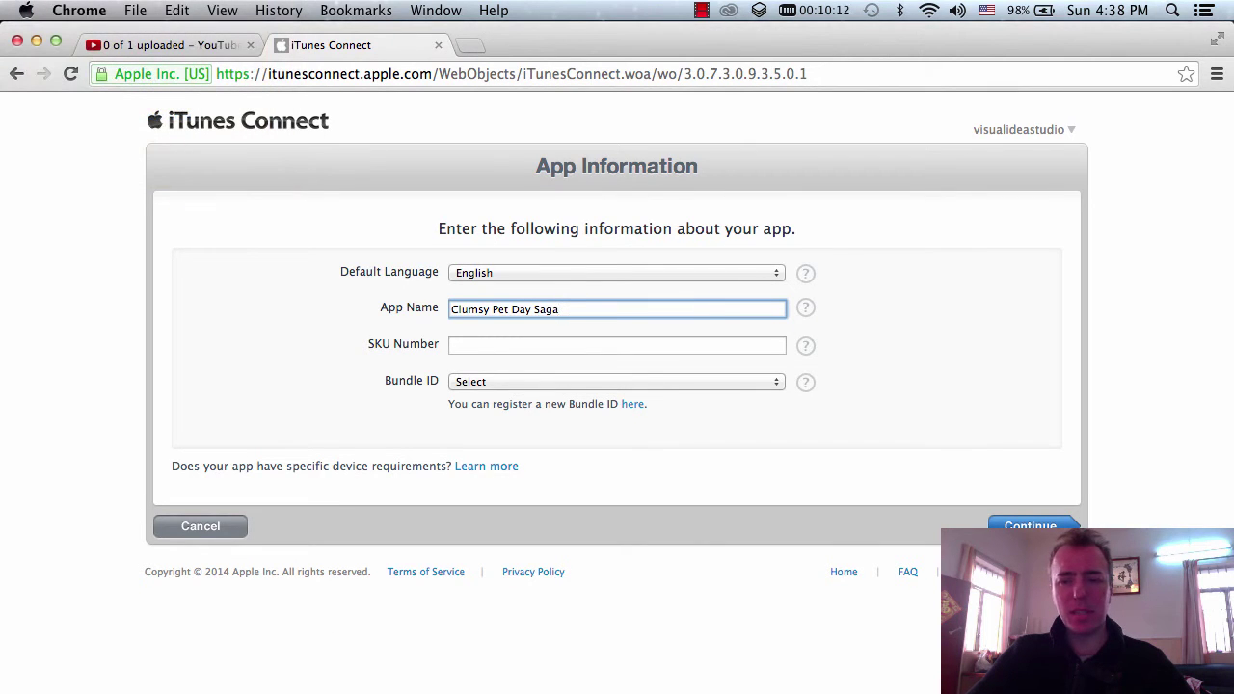
# - Launch TextEdit through Spotlight search for 'text'
pyautogui.click(1172, 9)
pyautogui.write('text')
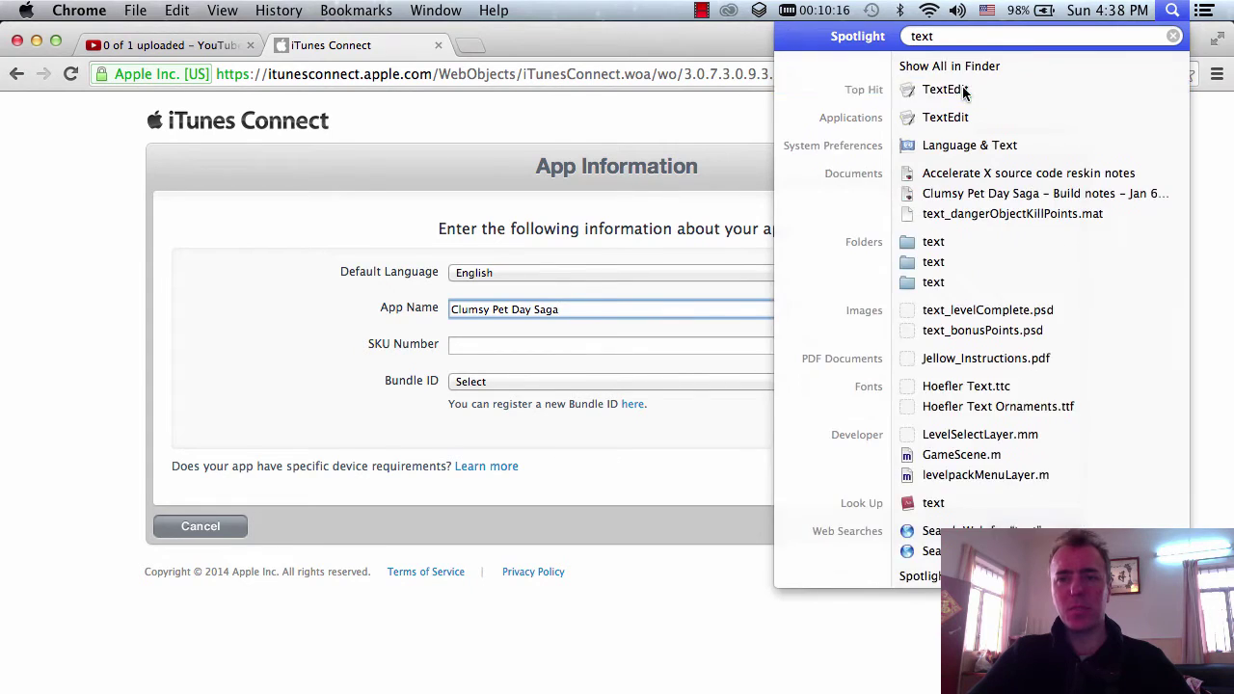
pyautogui.click(963, 89)
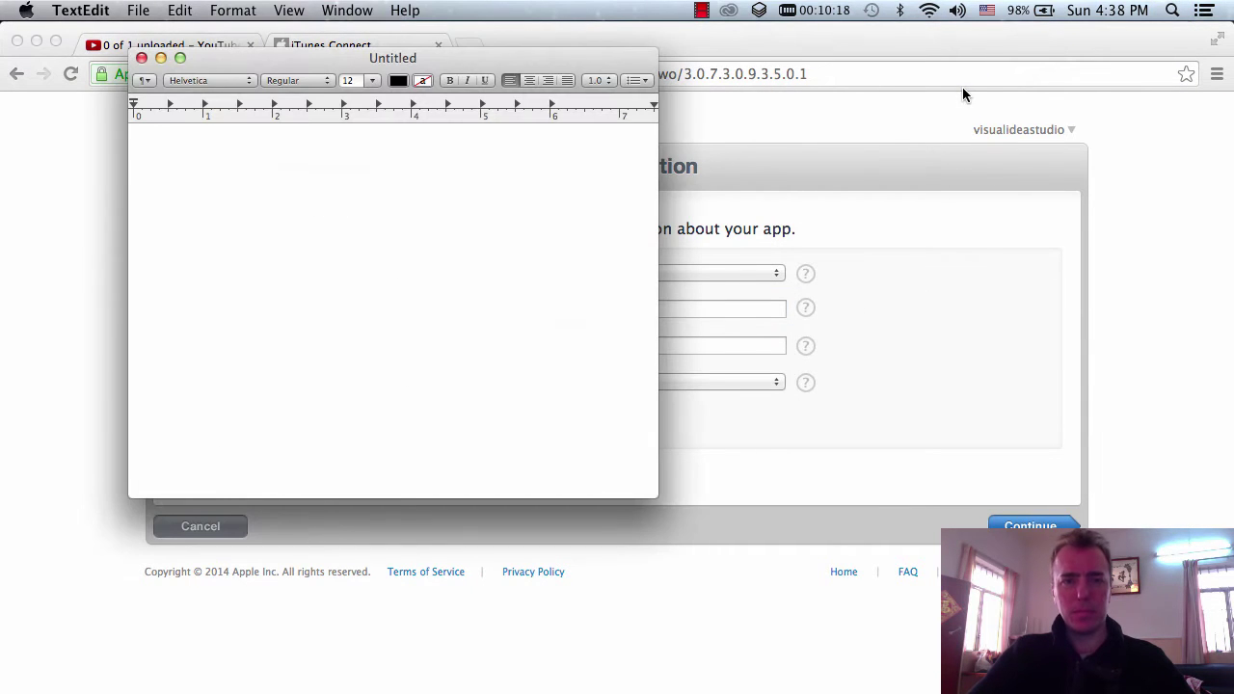
# - Open the Clumsy Pet Day Saga build notes and add 'make sure full name is added in the itunes page'
pyautogui.click(138, 9)
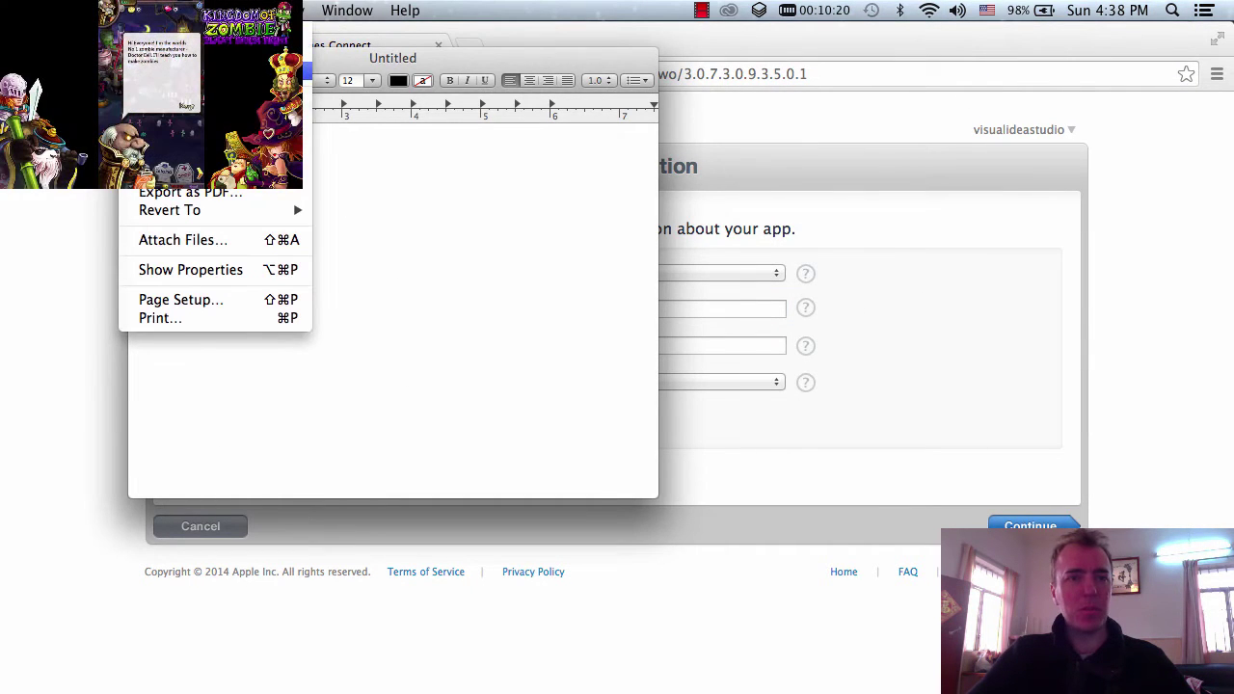
pyautogui.moveTo(164, 70)
pyautogui.click(511, 71)
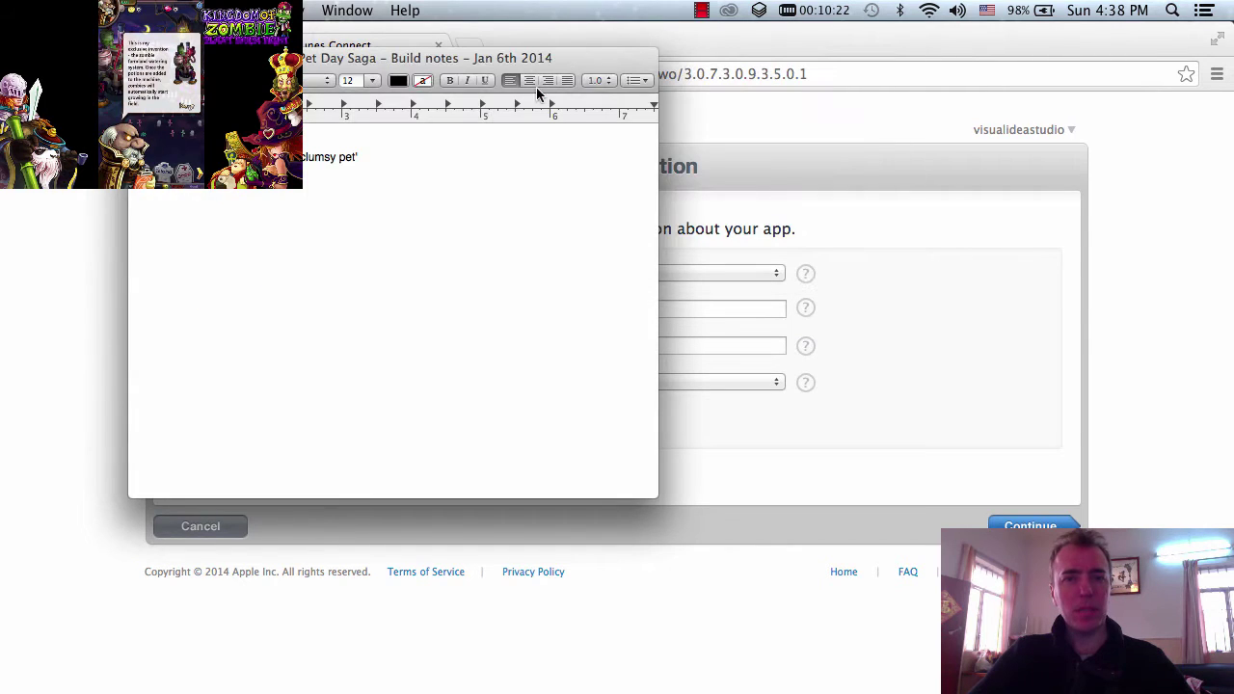
pyautogui.moveTo(898, 103); pyautogui.dragTo(1137, 198)
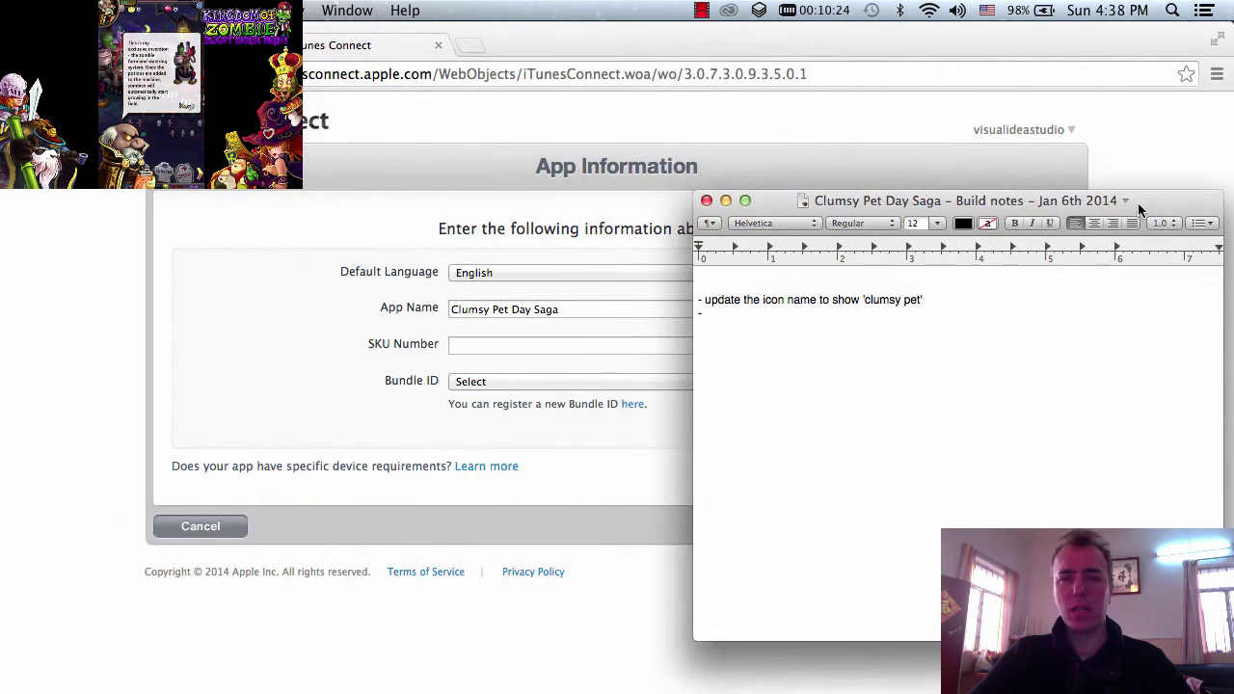
pyautogui.click(872, 318)
pyautogui.write('make sure f')
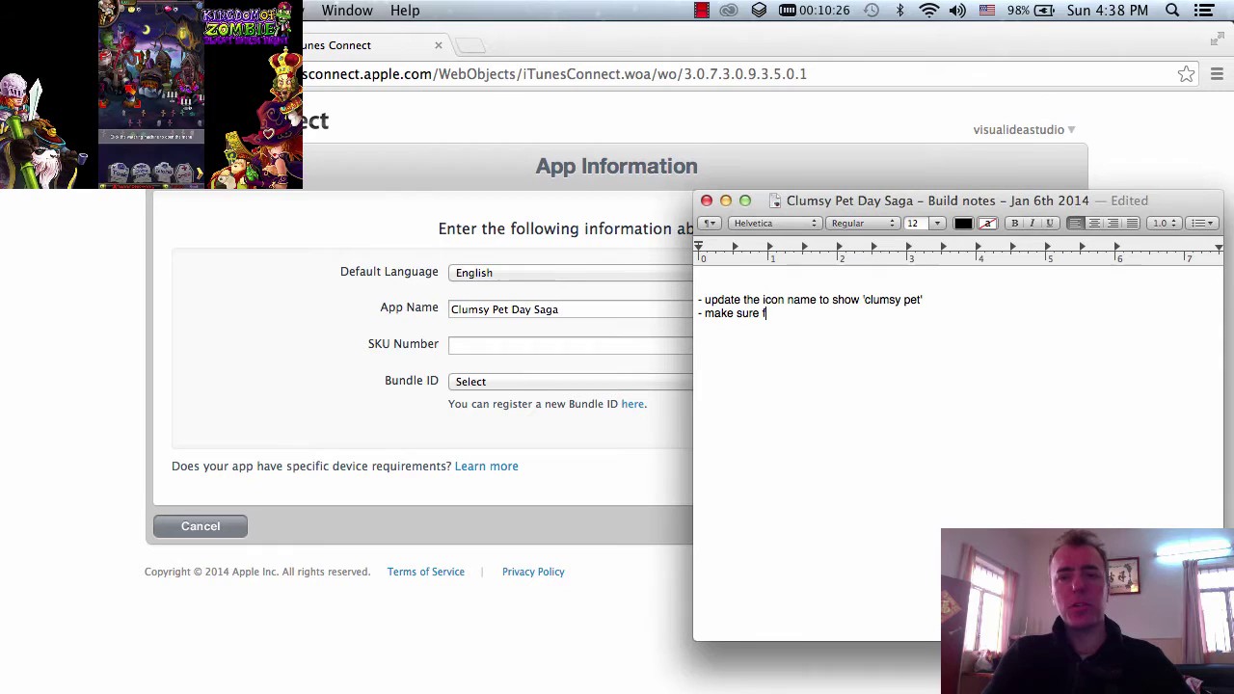
pyautogui.write('ull name is add')
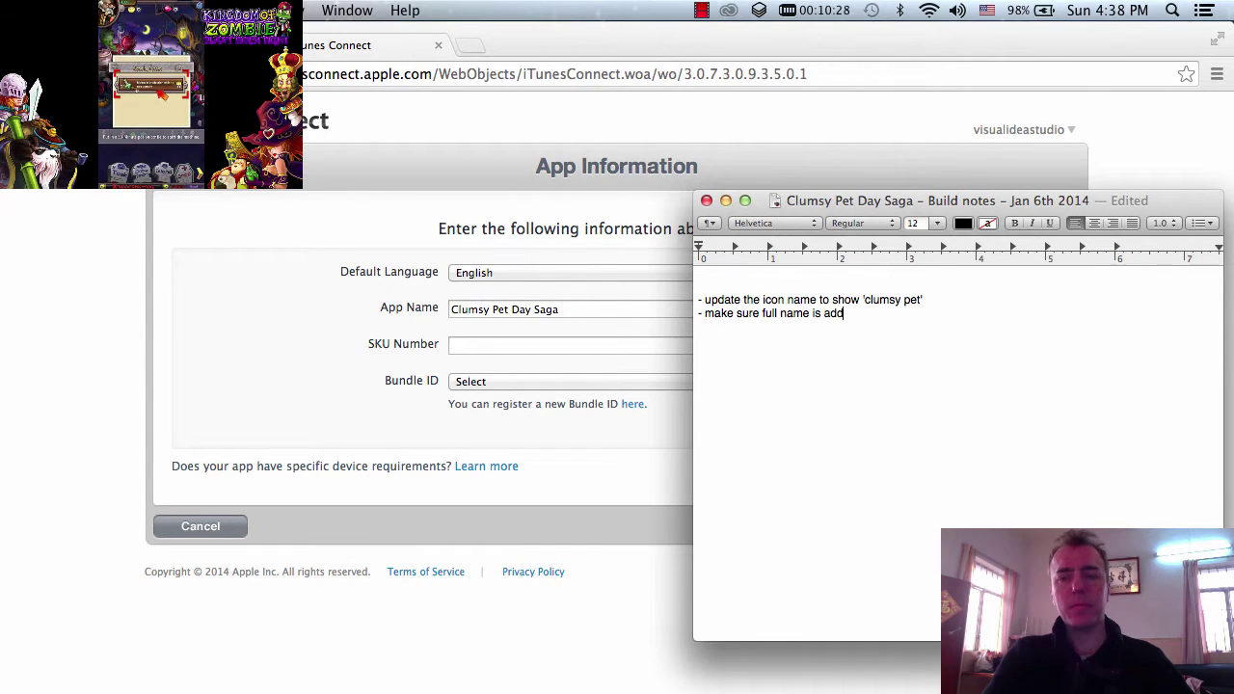
pyautogui.write('ed in the')
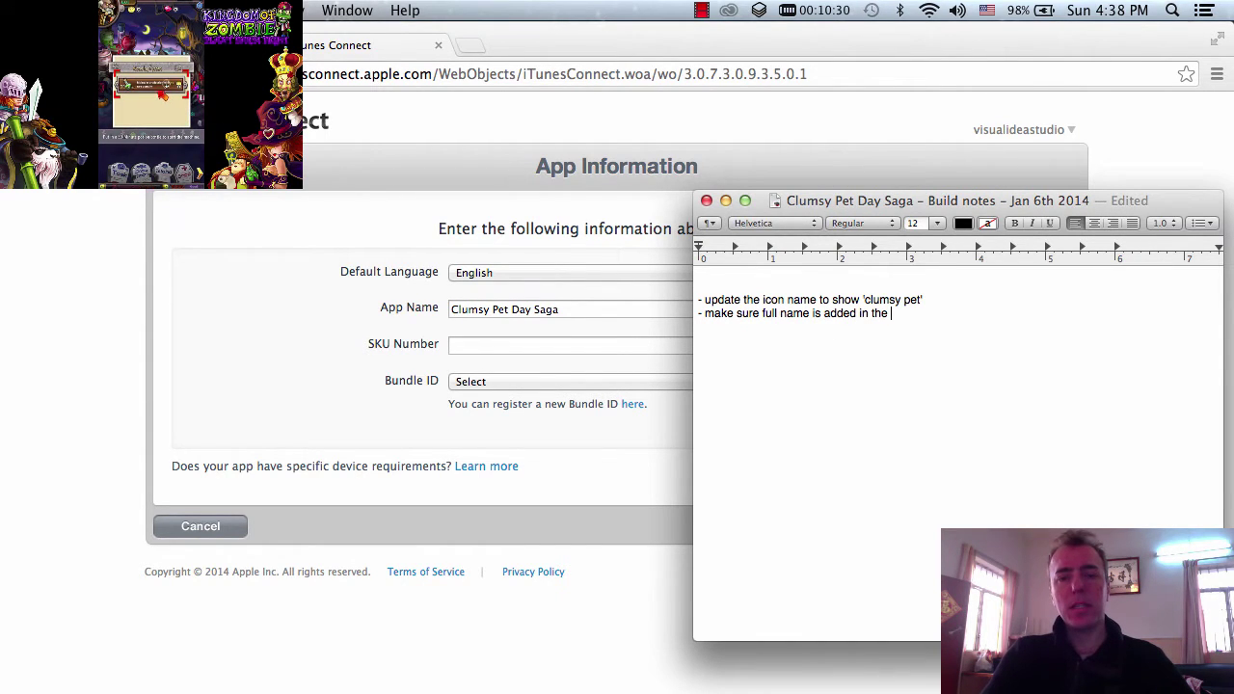
pyautogui.write(' itunes pag')
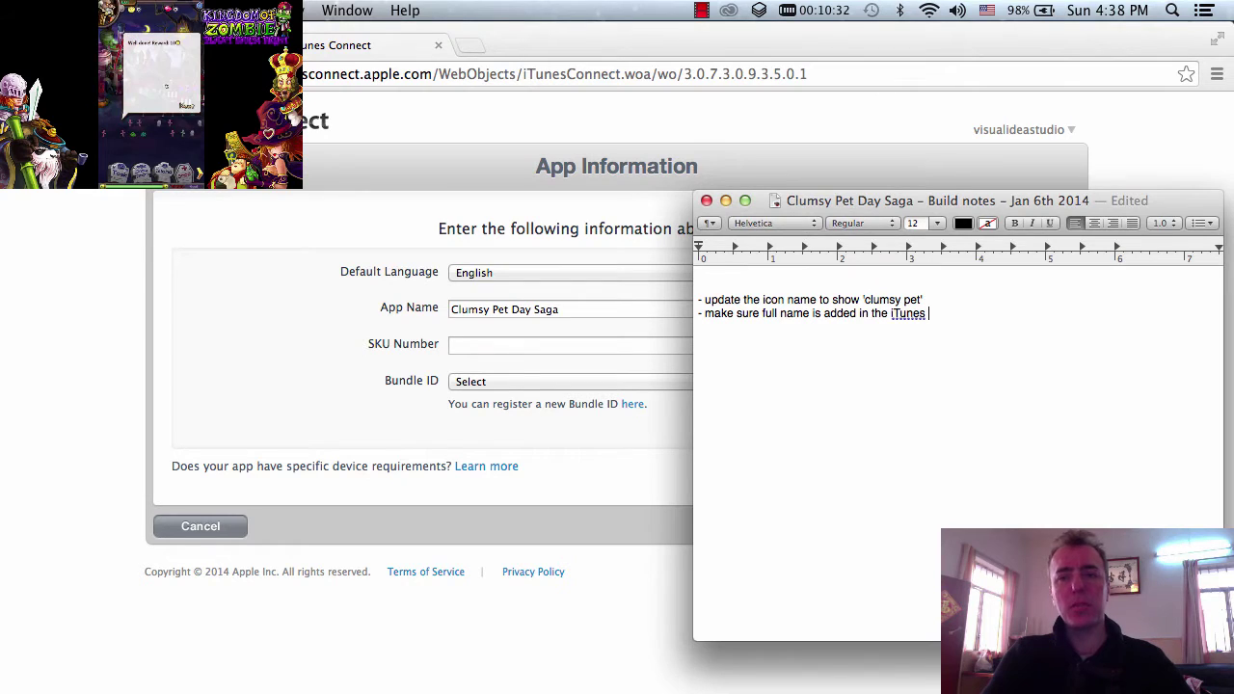
pyautogui.write('e')
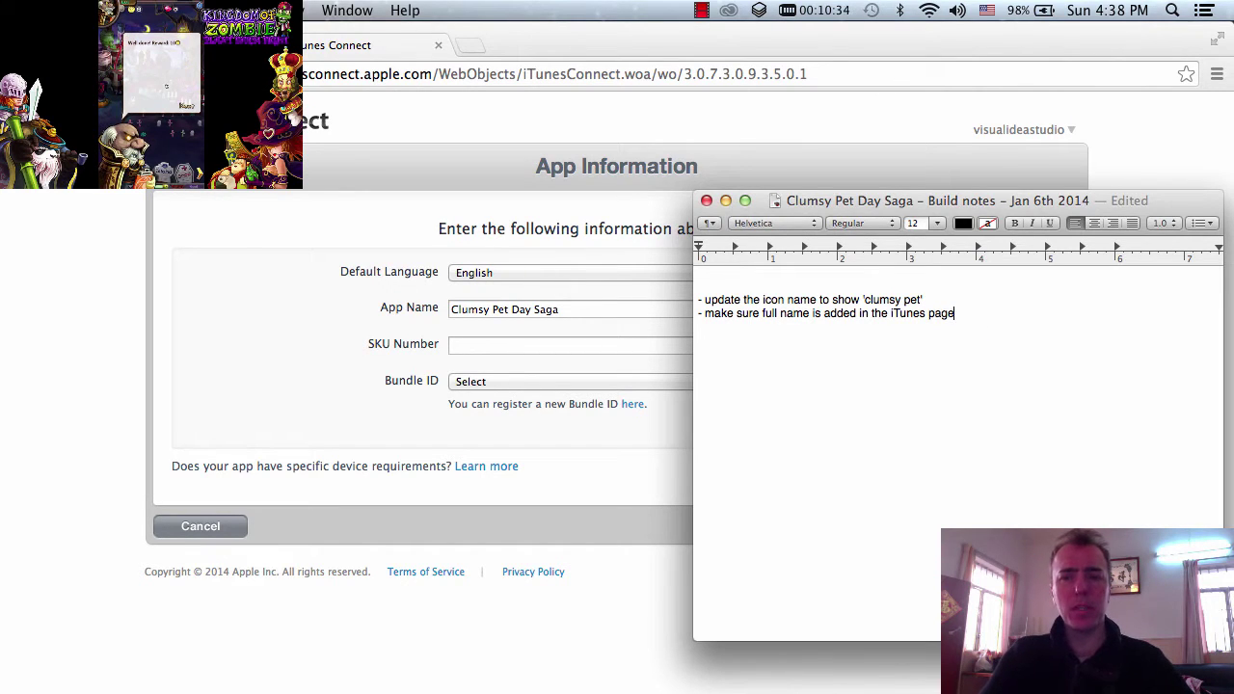
# - Enter 39 as the new app's SKU Number
pyautogui.click(375, 354)
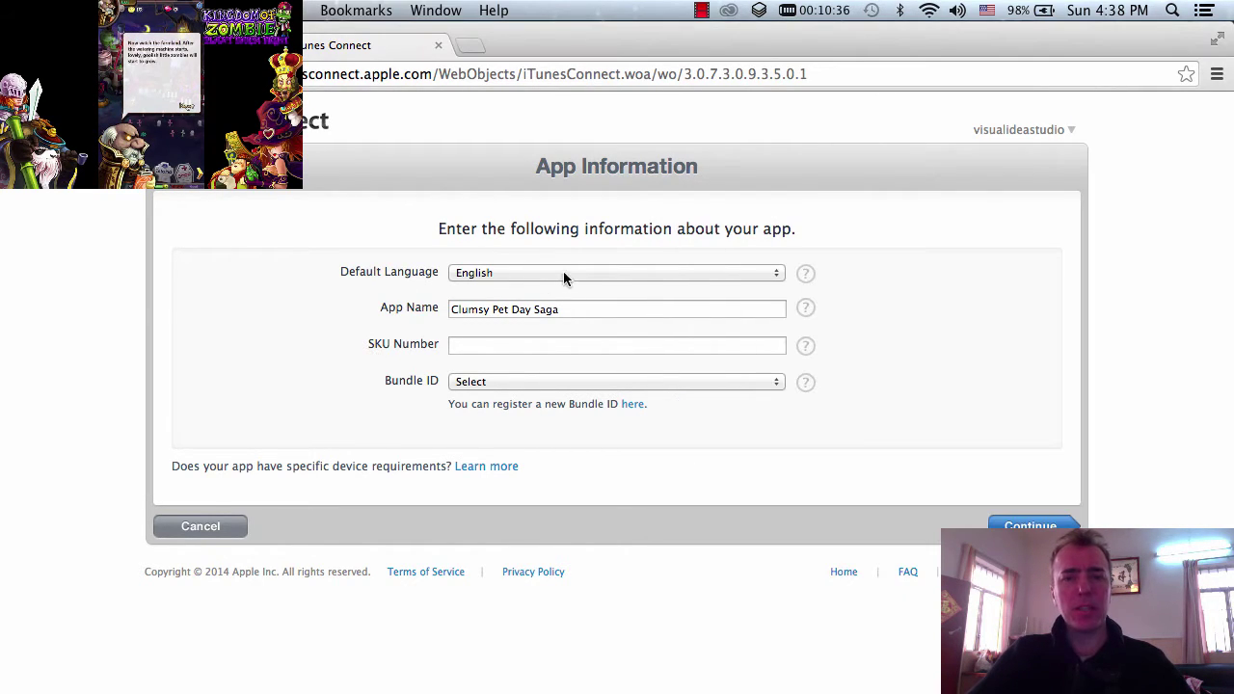
pyautogui.click(572, 310)
pyautogui.click(504, 345)
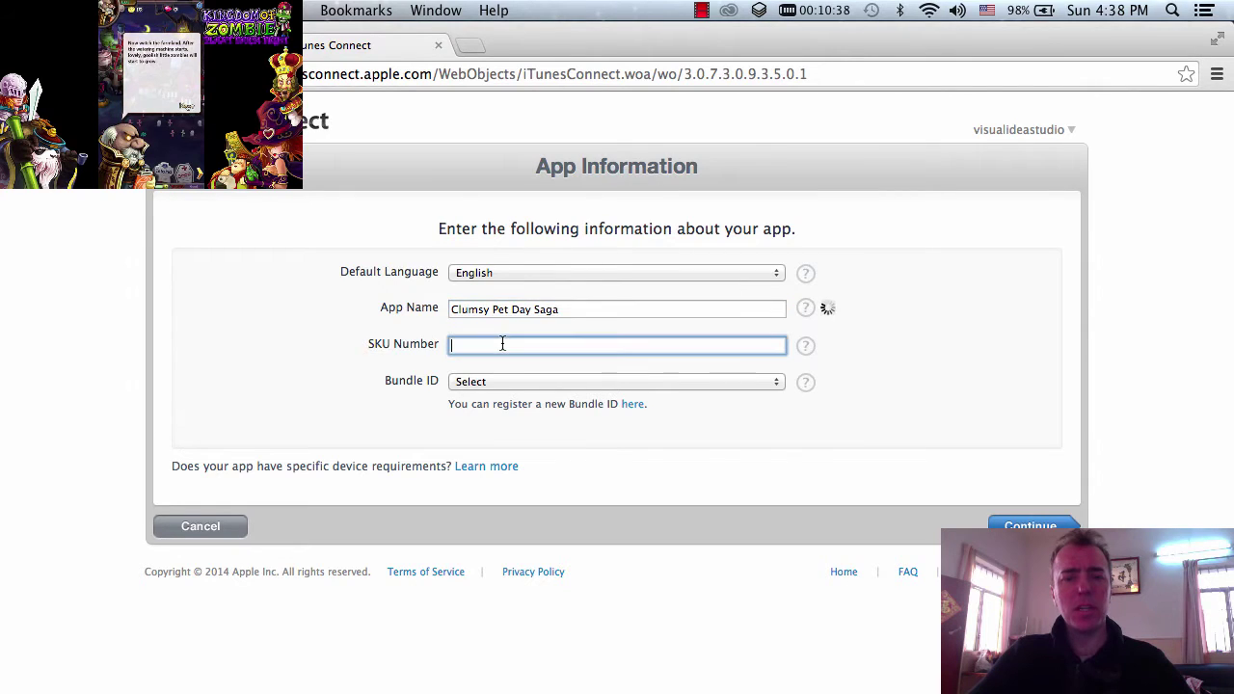
pyautogui.write('3')
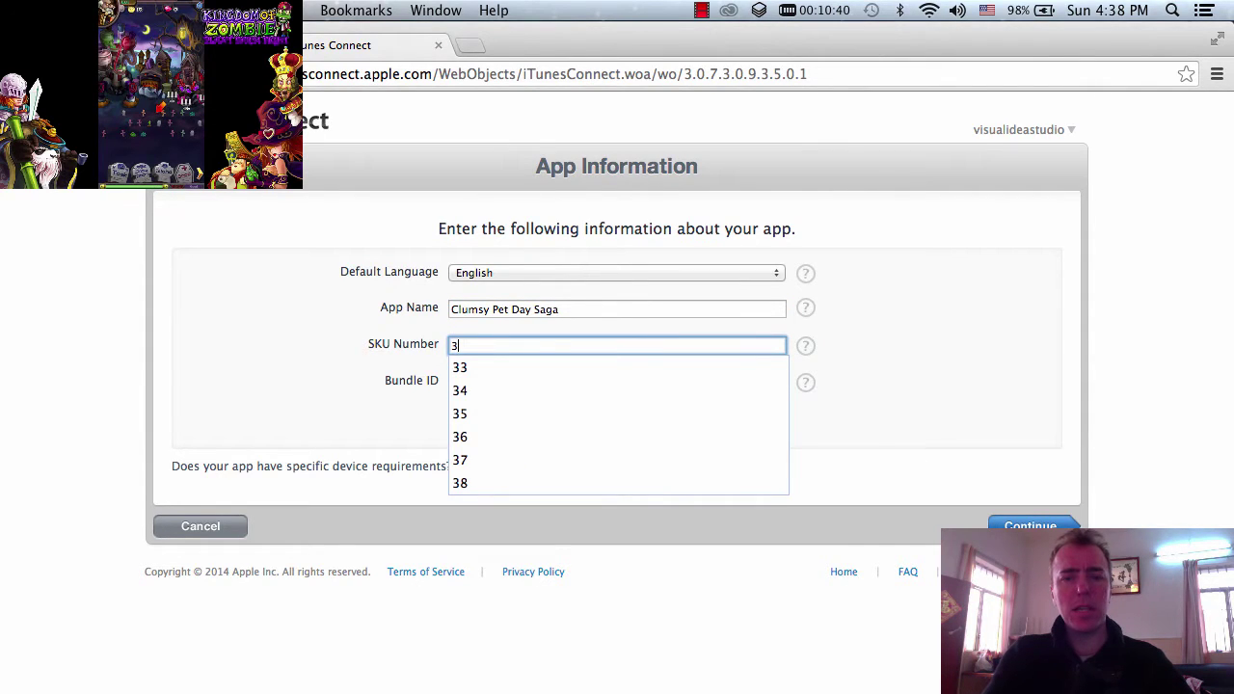
pyautogui.write('9')
pyautogui.click(889, 407)
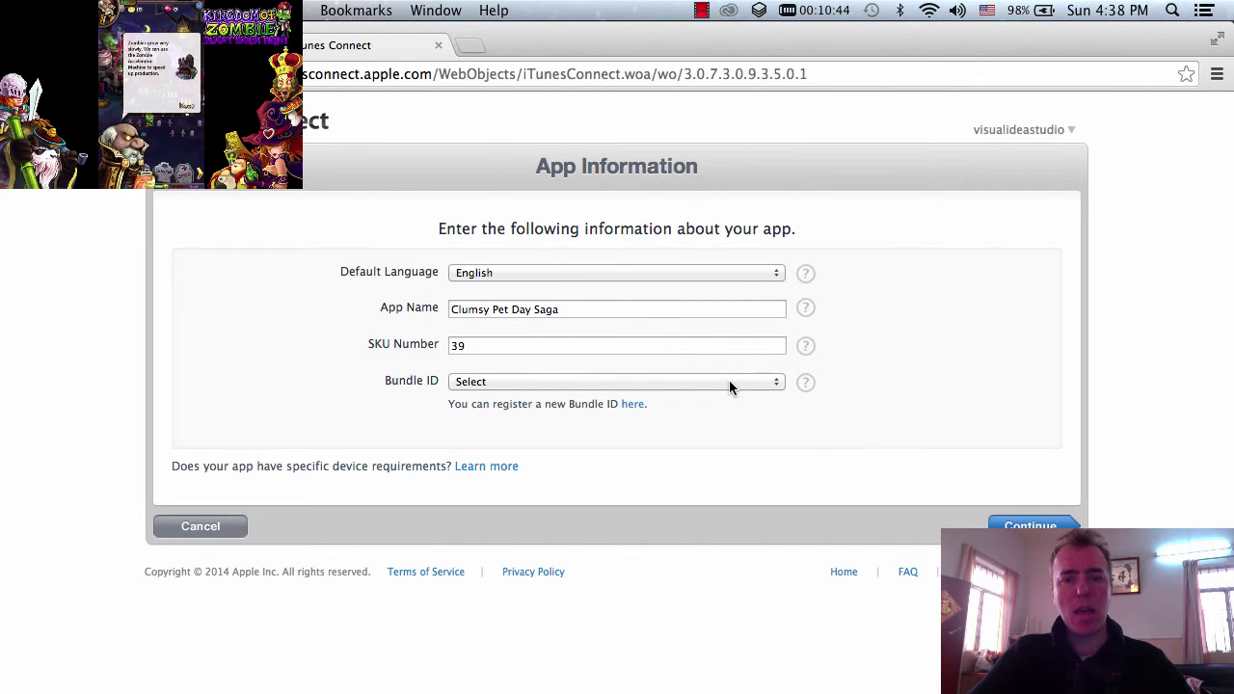
# - Choose the Xcode Wildcard AppID as Bundle ID, then switch to Xcode
pyautogui.click(729, 382)
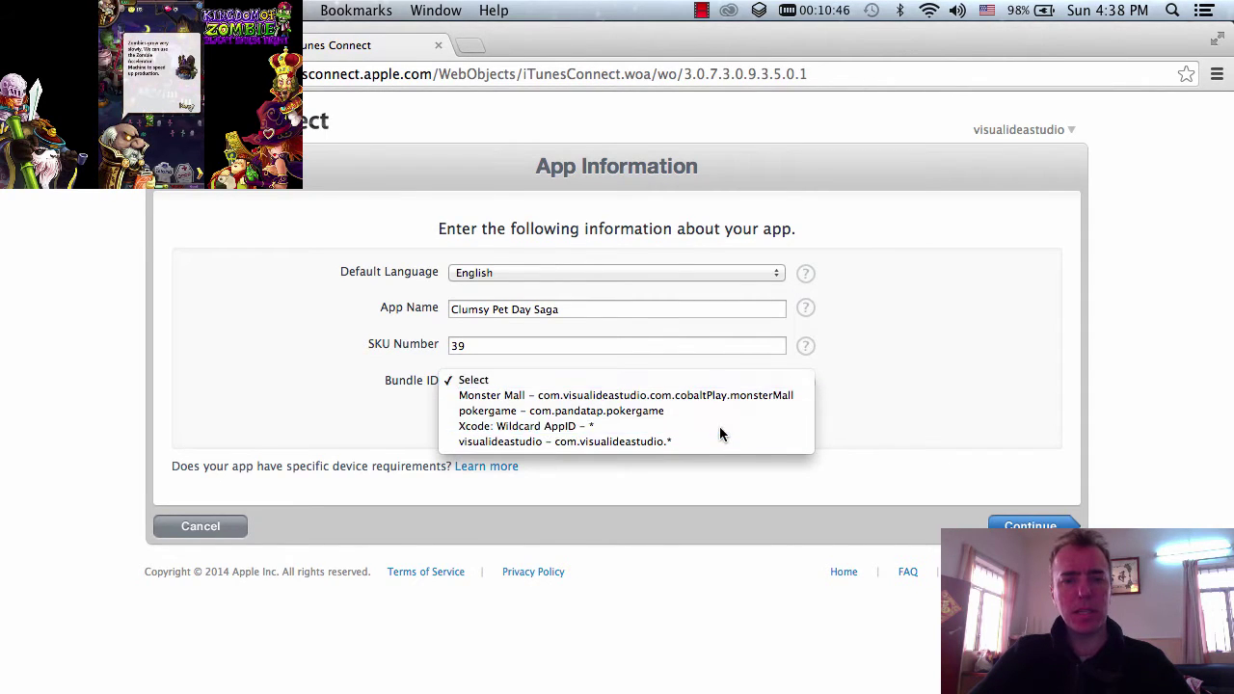
pyautogui.click(720, 426)
pyautogui.click(661, 433)
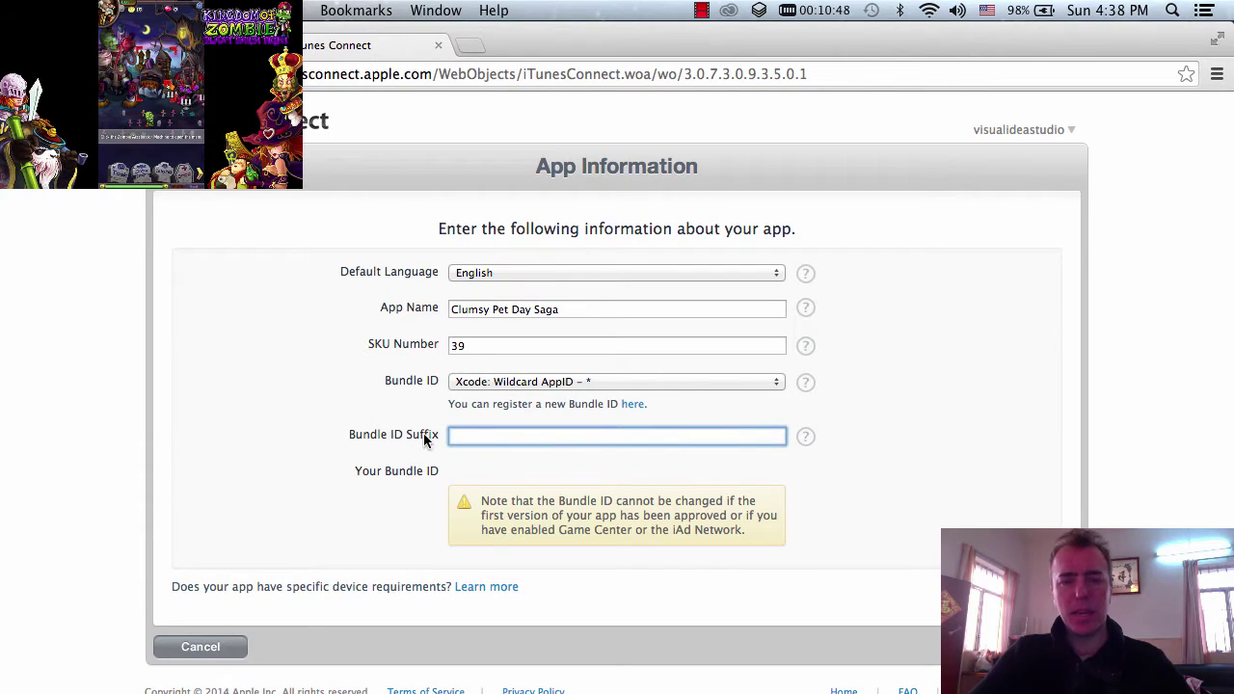
pyautogui.press('super+Tab')
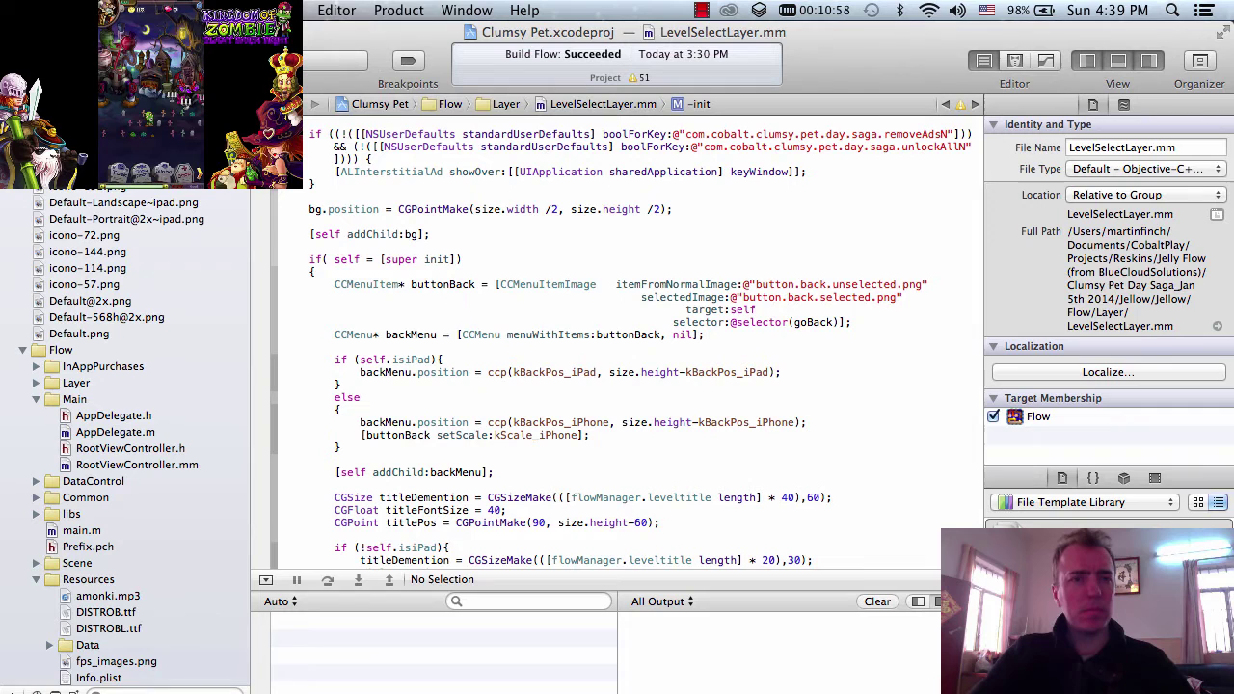
# - Open the Clumsy Pet target summary and select the bundle identifier com.cobalt.clumsy.pet.day.saga
pyautogui.scroll(5, 125, 434)
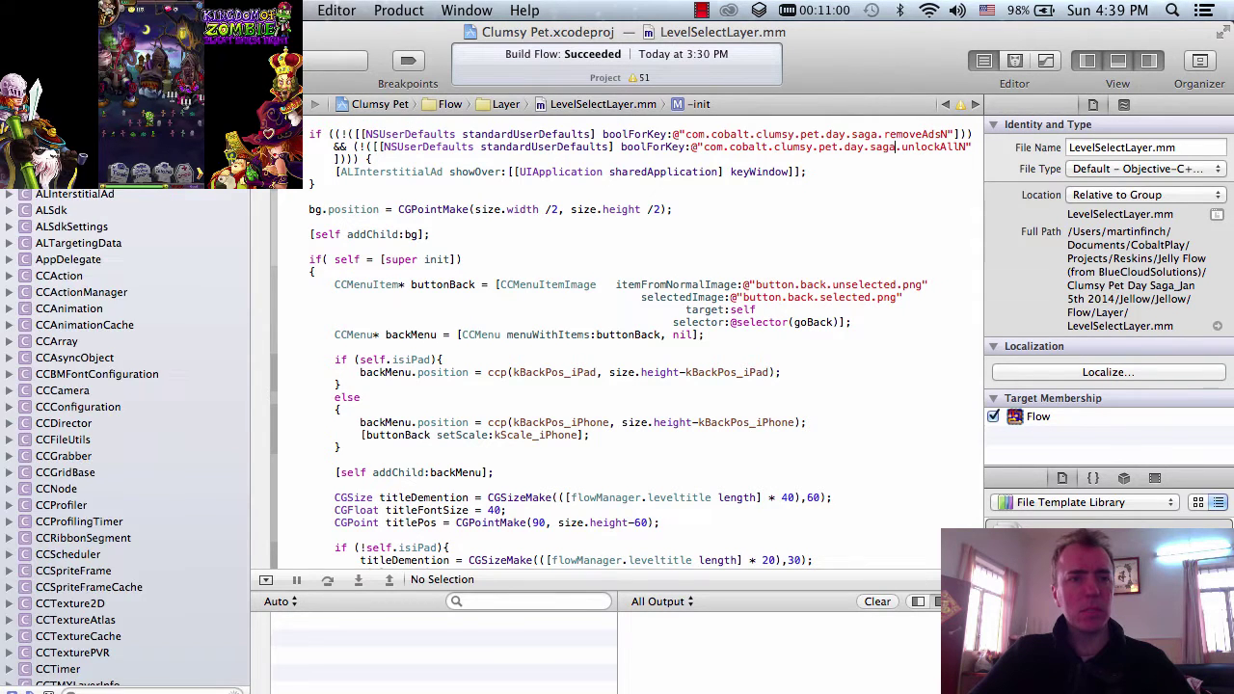
pyautogui.scroll(-5, 126, 434)
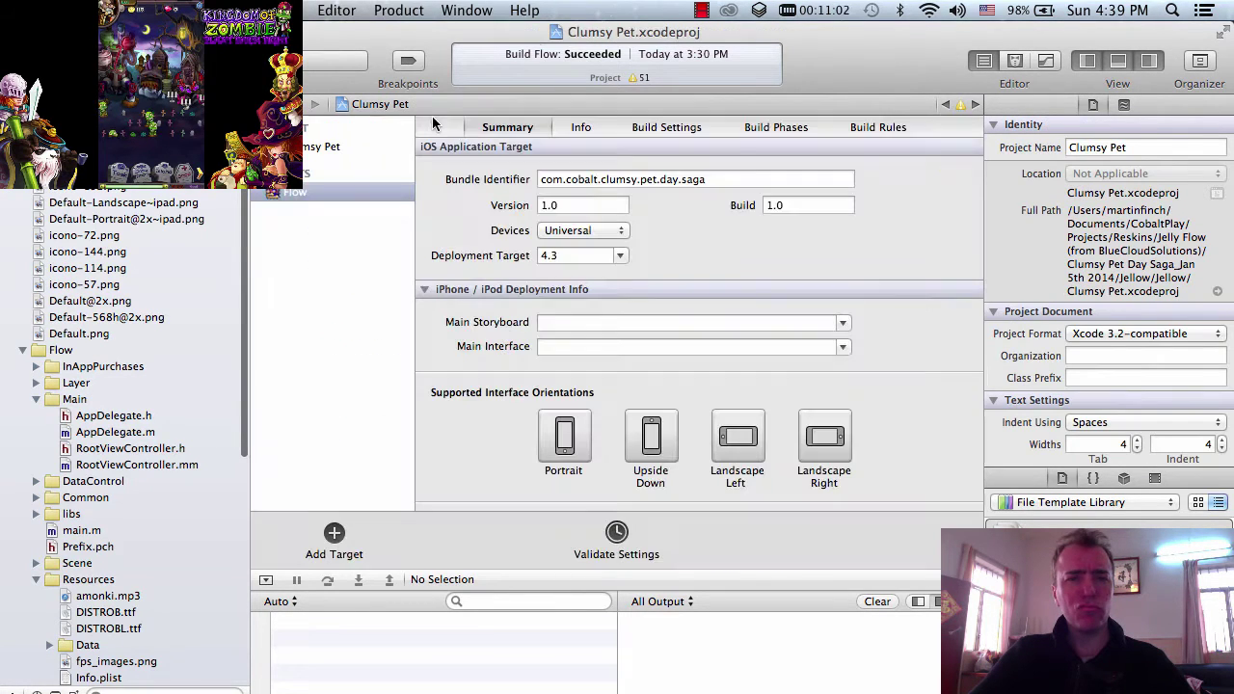
pyautogui.click(709, 180)
pyautogui.moveTo(709, 180); pyautogui.dragTo(525, 183)
pyautogui.press('super+c')
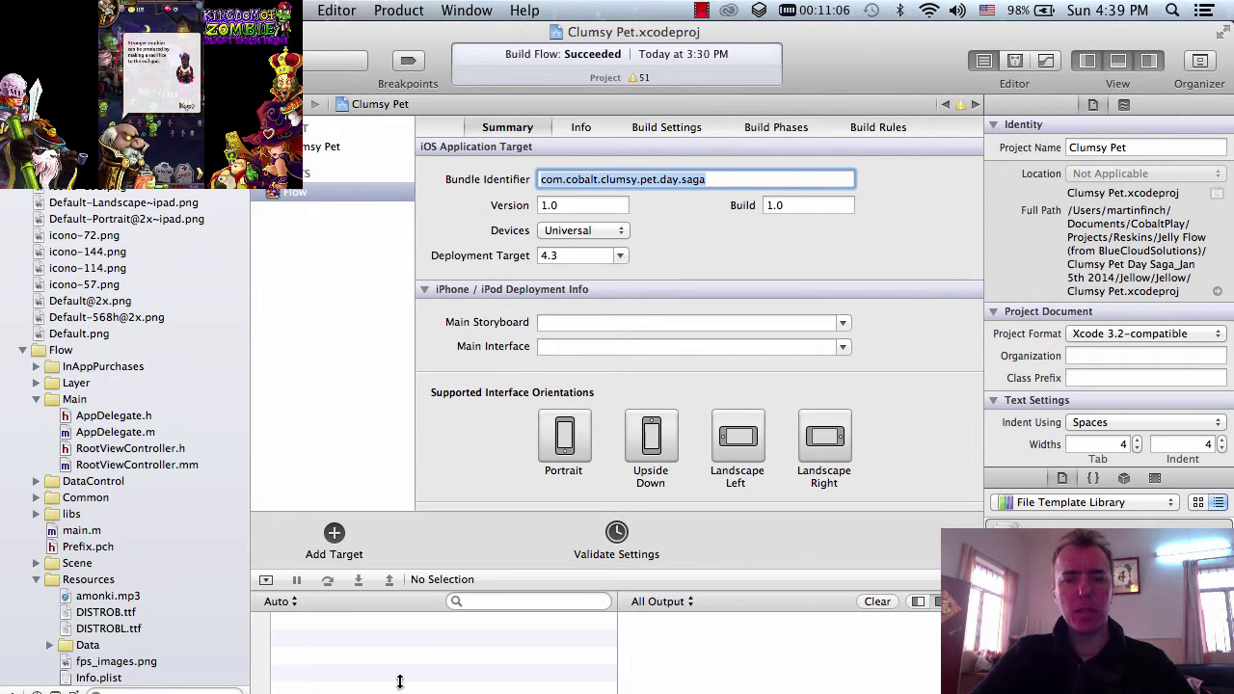
# - Paste com.cobalt.clumsy.pet.day.saga as the Bundle ID Suffix and submit the app information
pyautogui.press('super+Tab')
pyautogui.press('super+v')
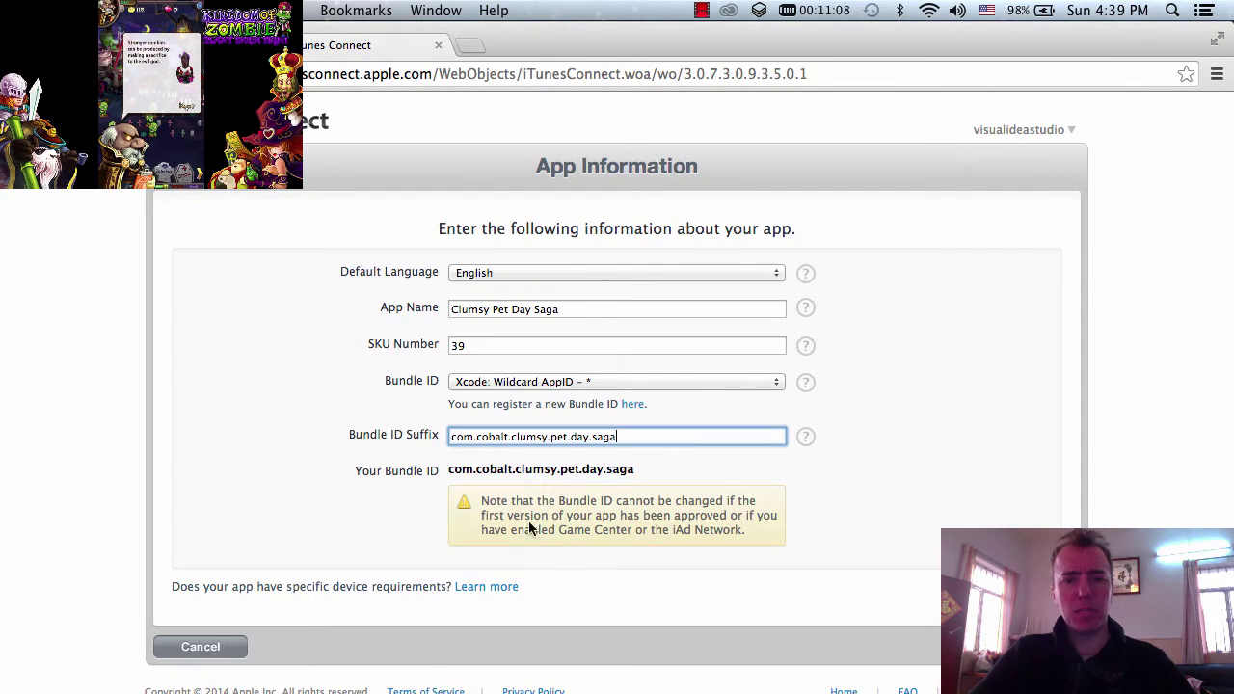
pyautogui.press('Return')
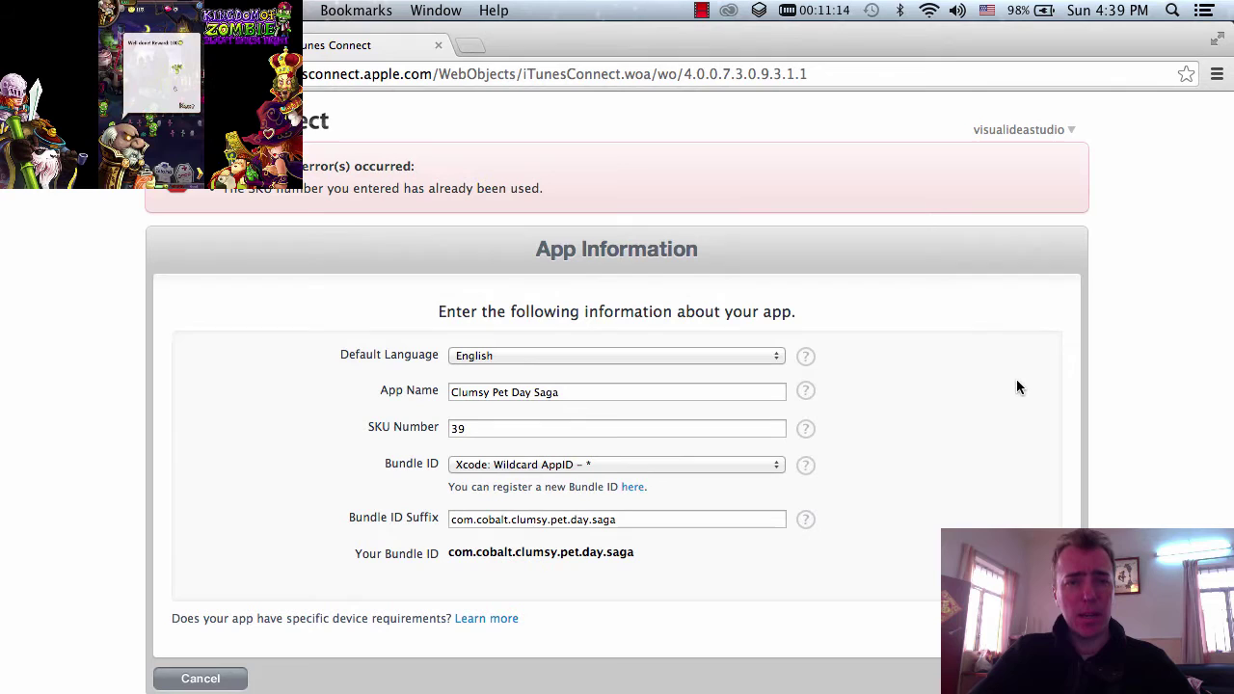
# - Replace the already-used SKU 39 with 40 and resubmit the form
pyautogui.click(459, 430)
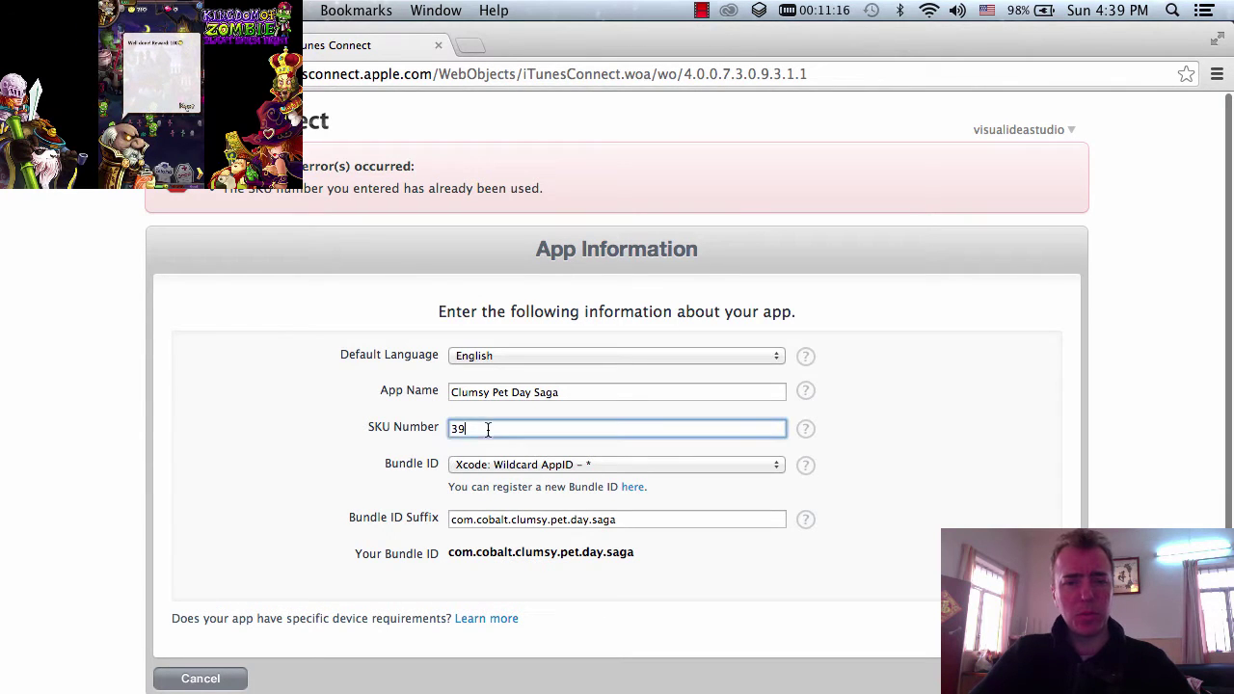
pyautogui.press('BackSpace')
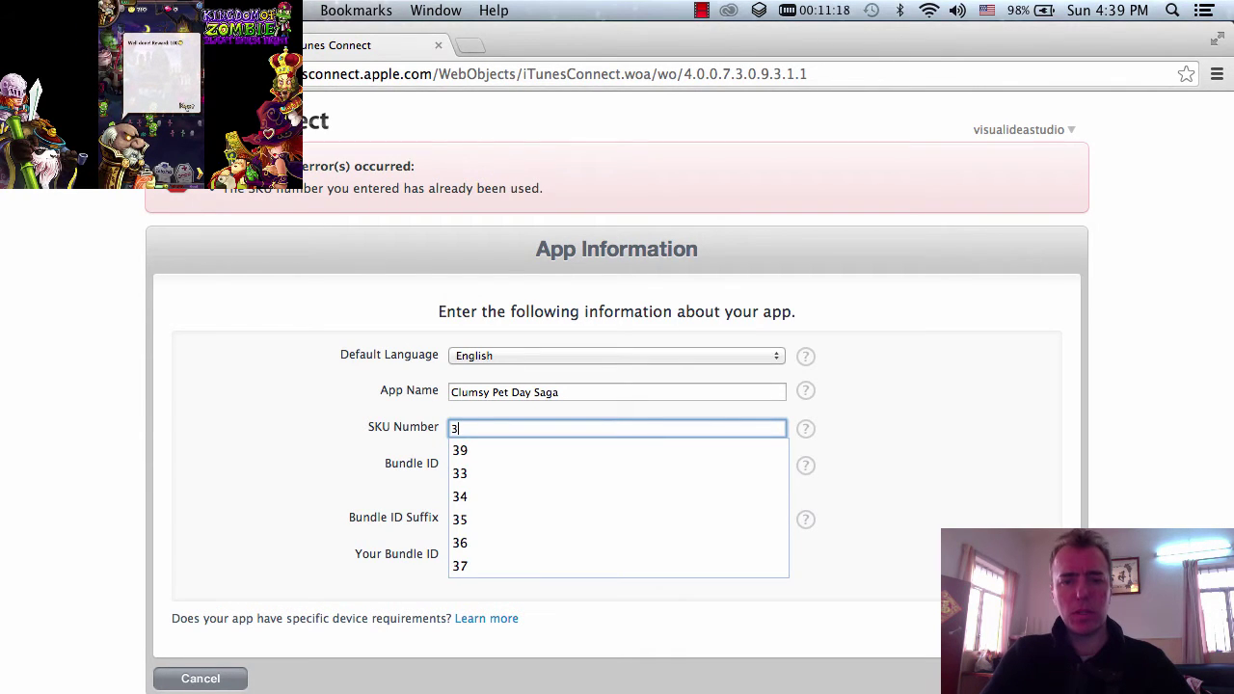
pyautogui.press('BackSpace')
pyautogui.write('40')
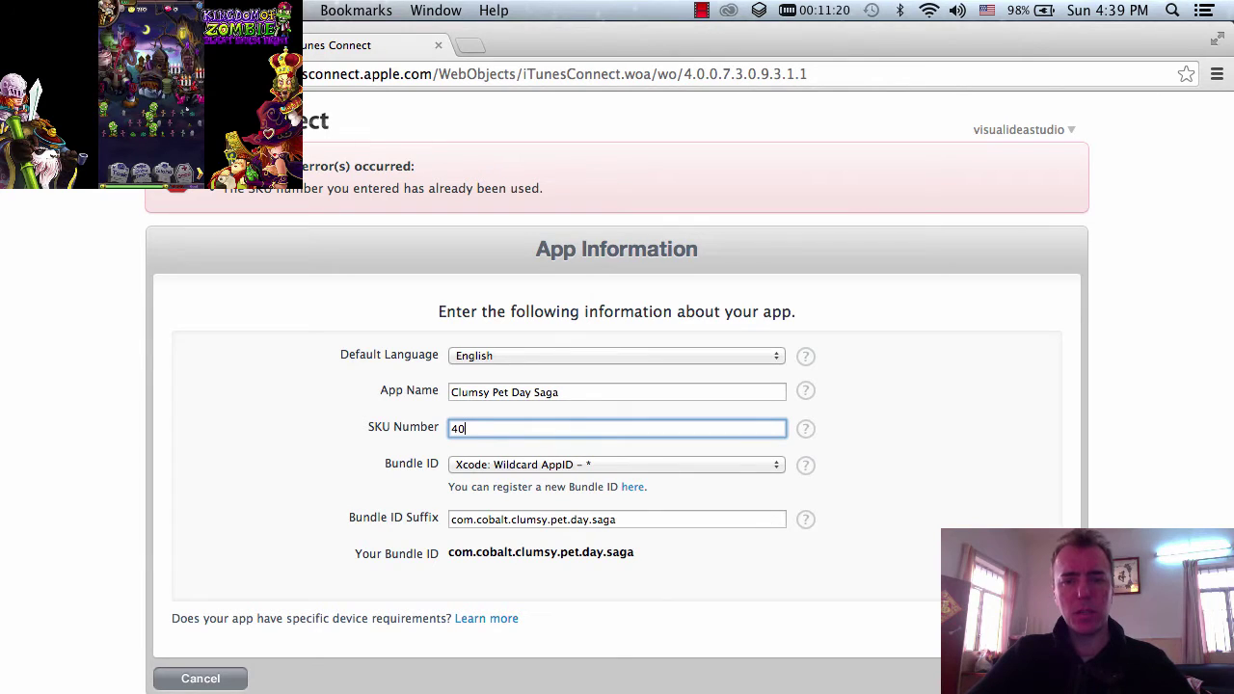
pyautogui.press('Return')
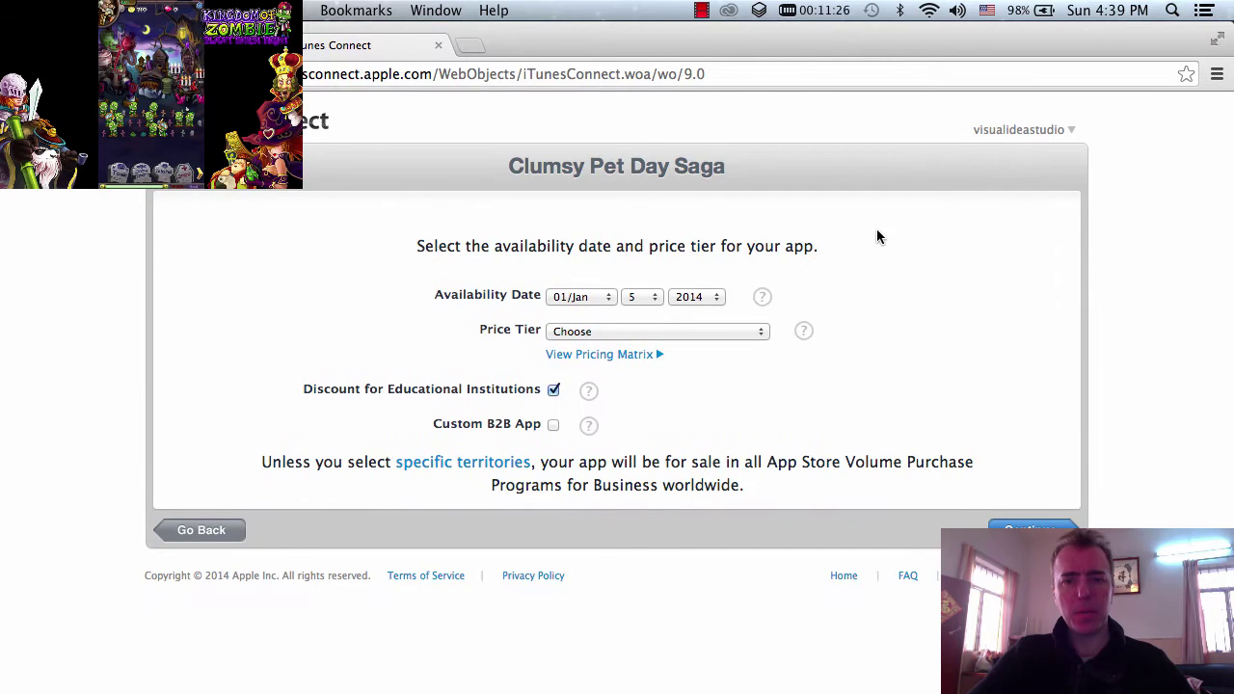
# - Set the Price Tier to Free and continue to the version information page
pyautogui.click(752, 330)
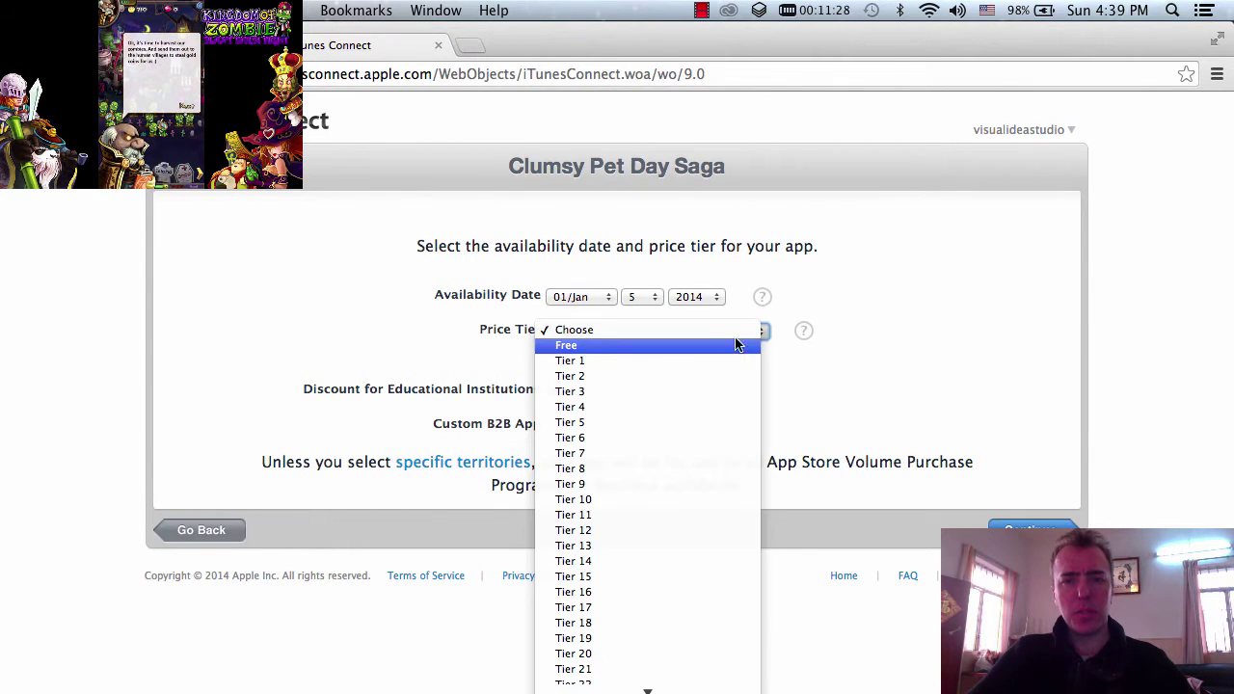
pyautogui.click(734, 344)
pyautogui.click(1032, 527)
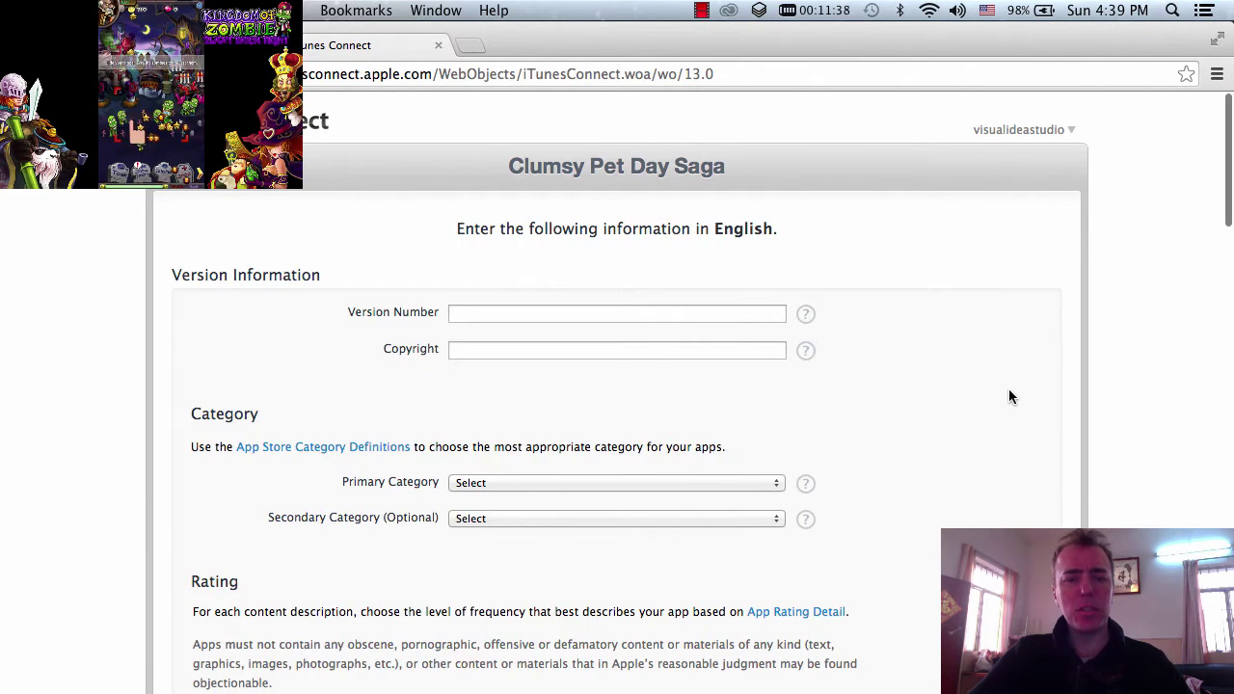
# - Enter Version Number 1.0 and begin typing the copyright holder's name
pyautogui.click(756, 314)
pyautogui.write('1.0')
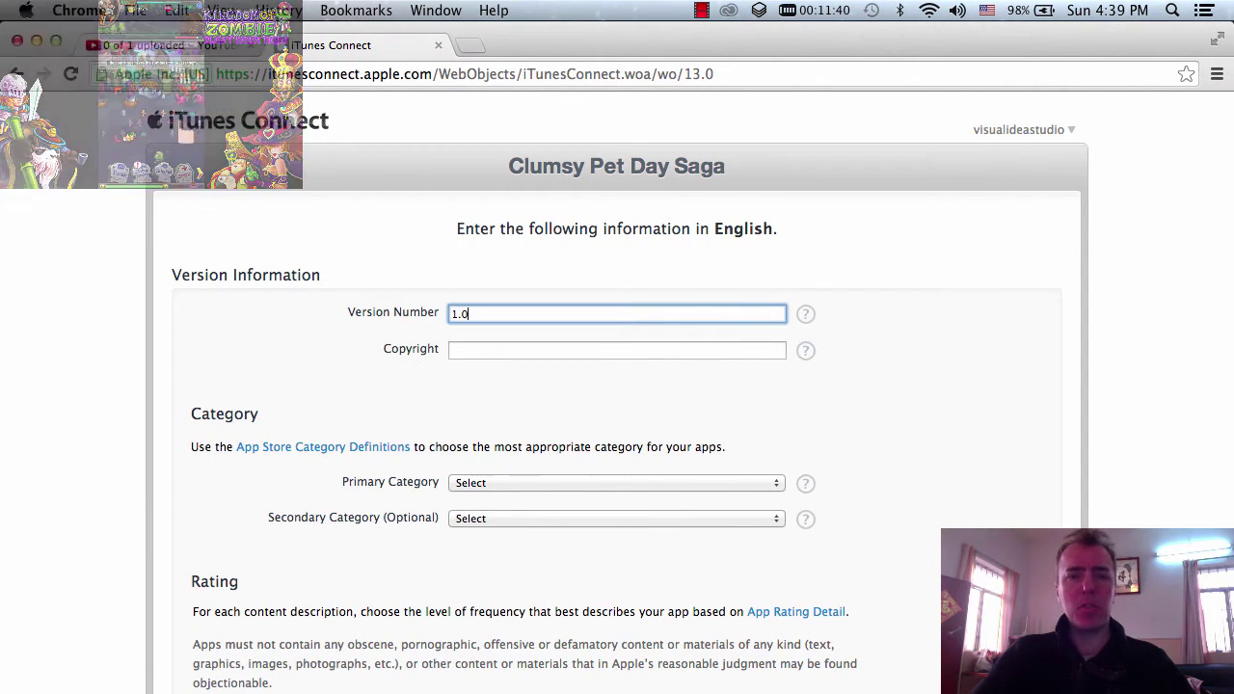
pyautogui.click(661, 349)
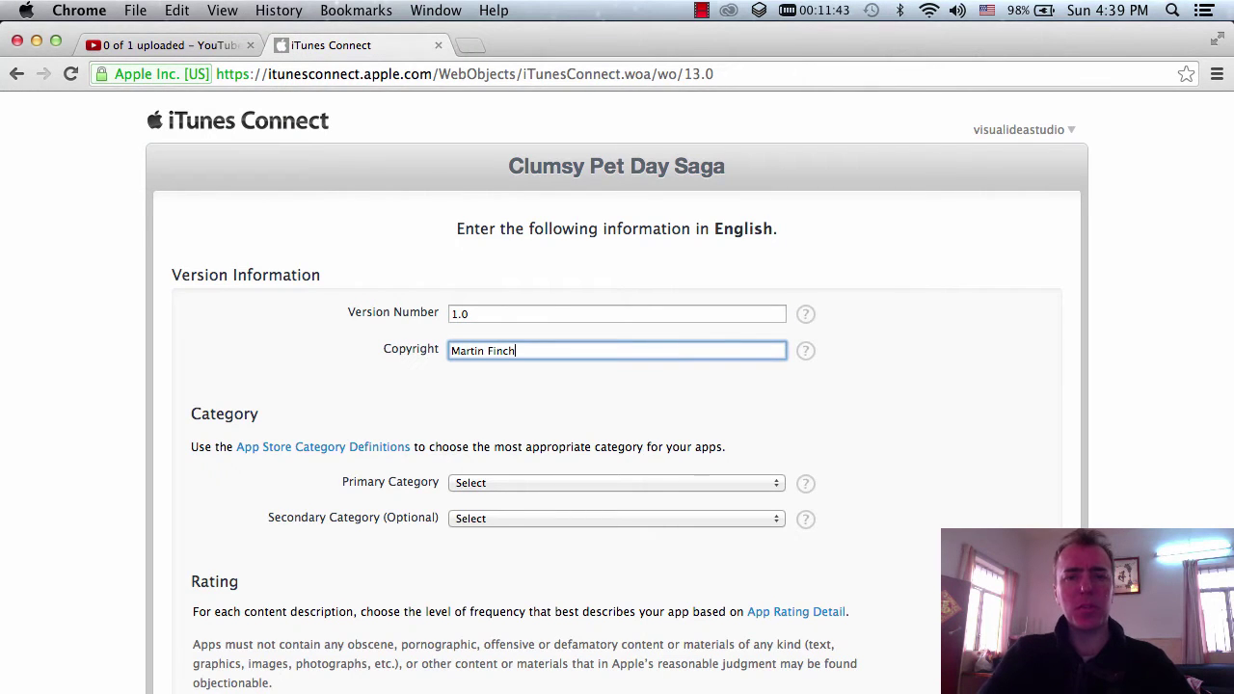
pyautogui.scroll(-4, 617, 386)
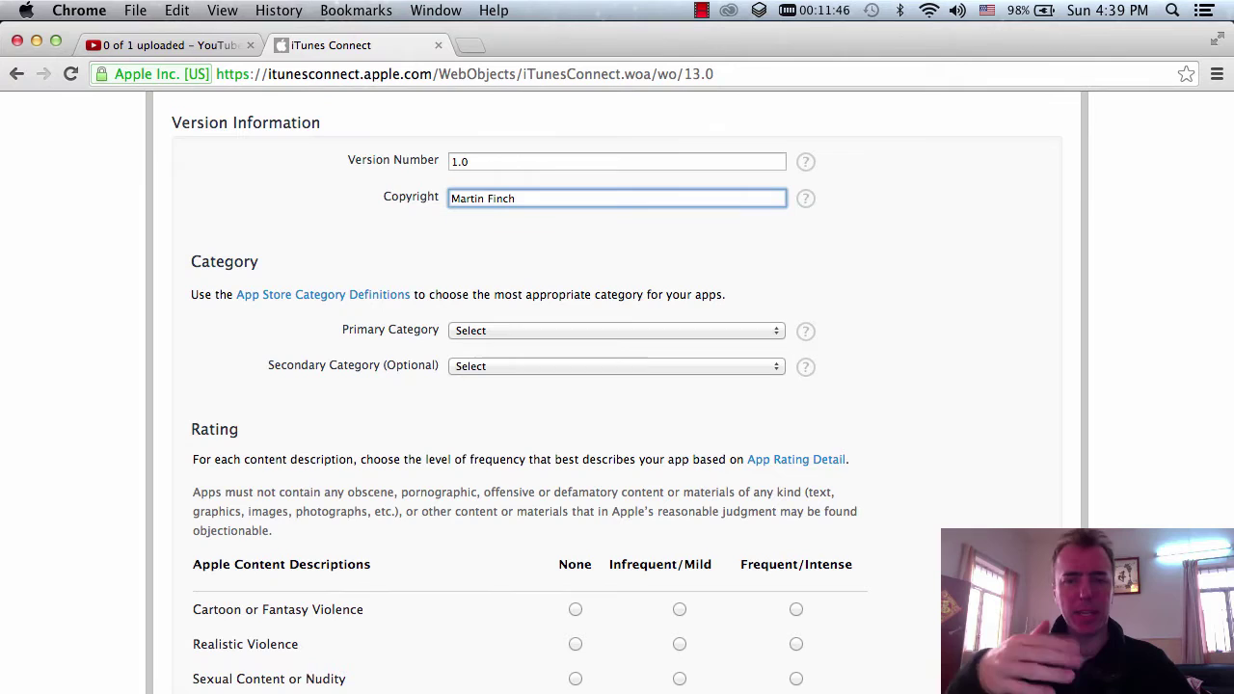
# - Set Primary Category Games with subcategories Puzzle and Family, and Secondary Category Entertainment
pyautogui.click(603, 330)
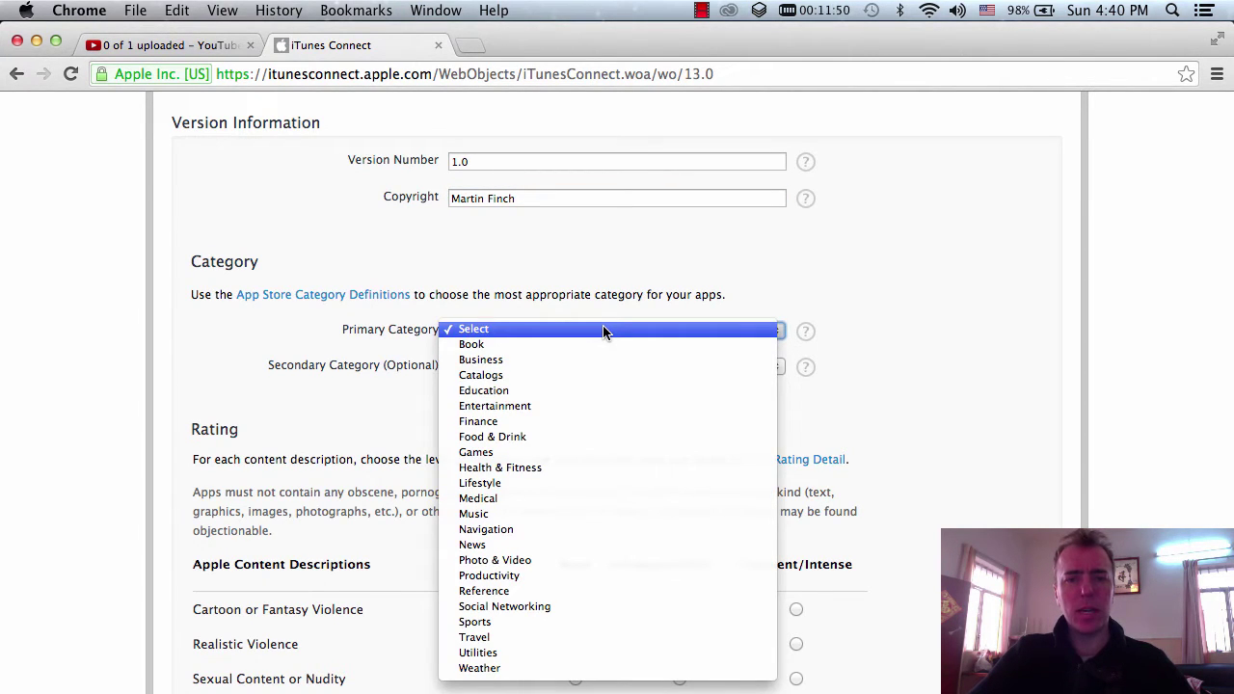
pyautogui.click(597, 452)
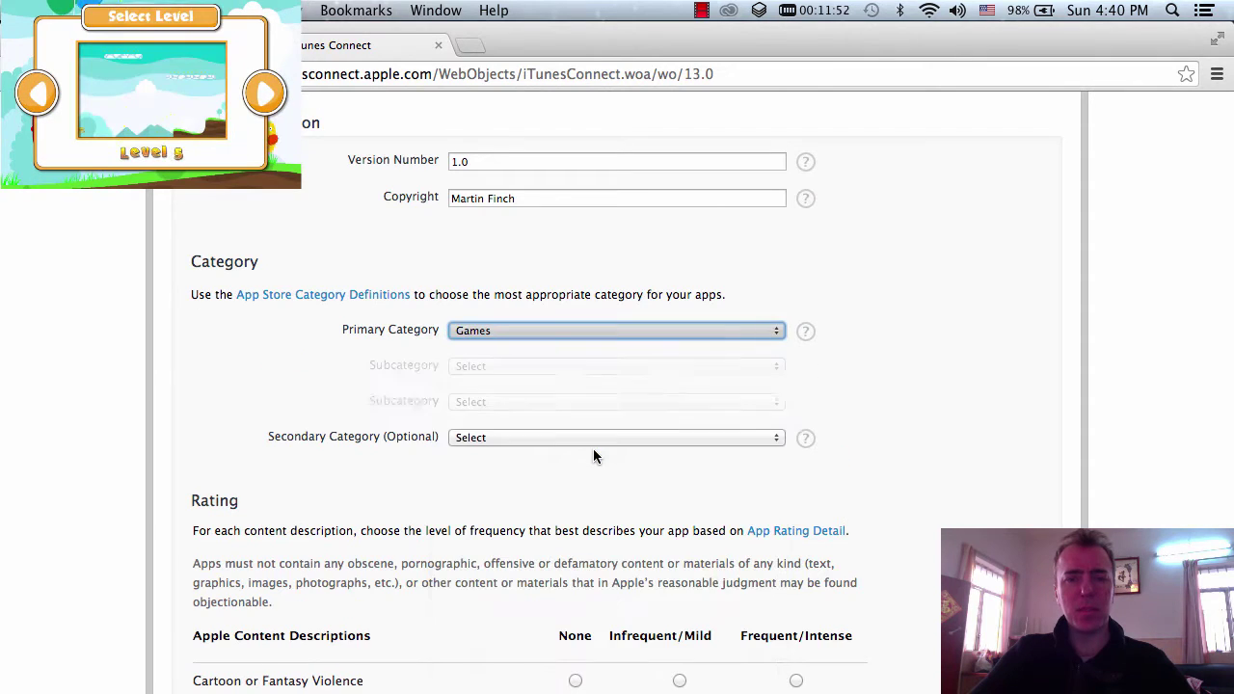
pyautogui.click(582, 368)
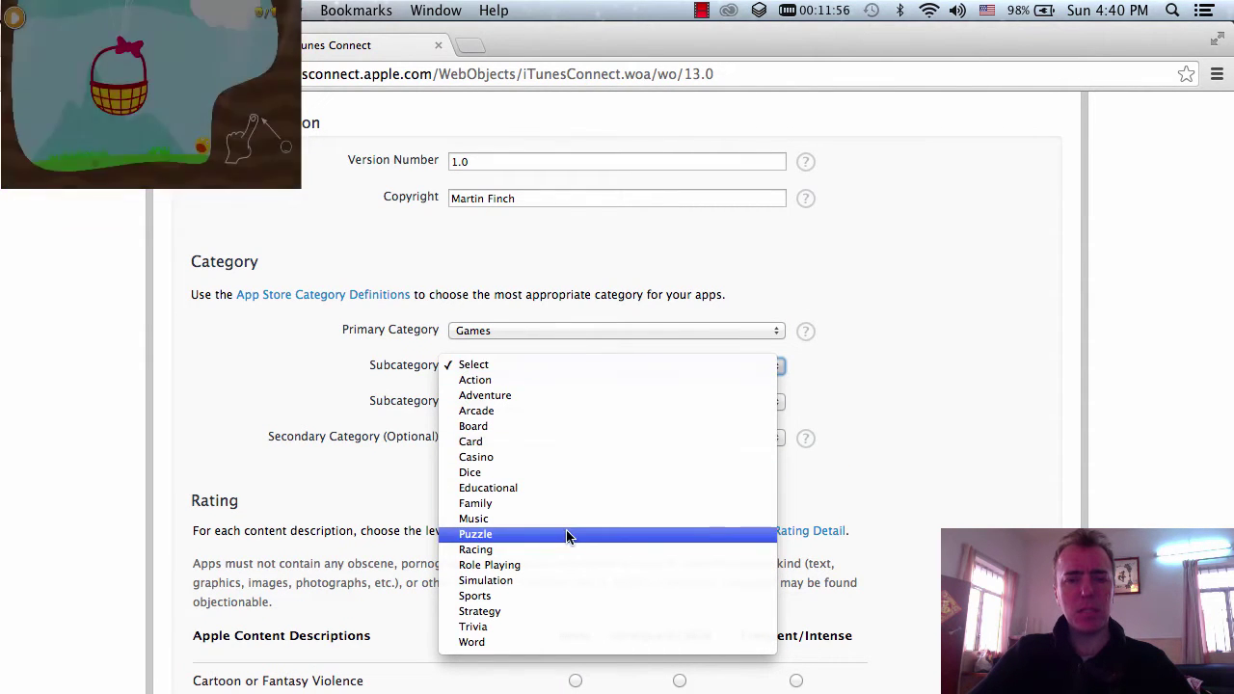
pyautogui.click(565, 534)
pyautogui.click(564, 403)
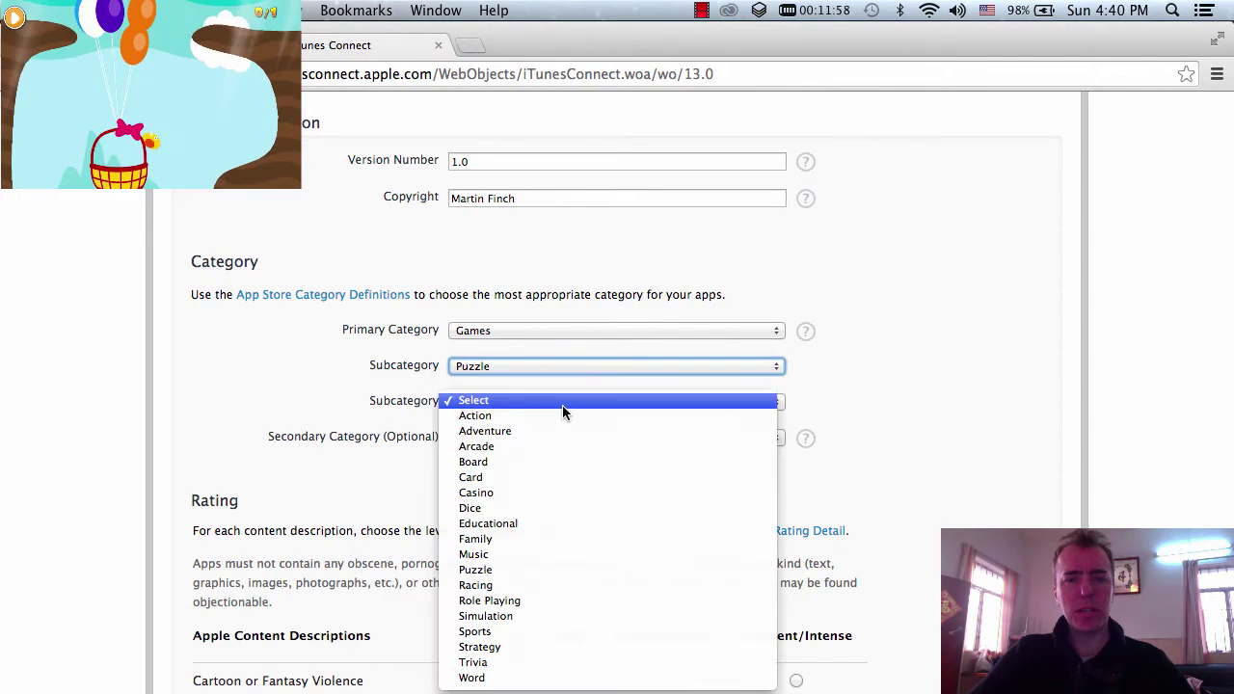
pyautogui.click(557, 540)
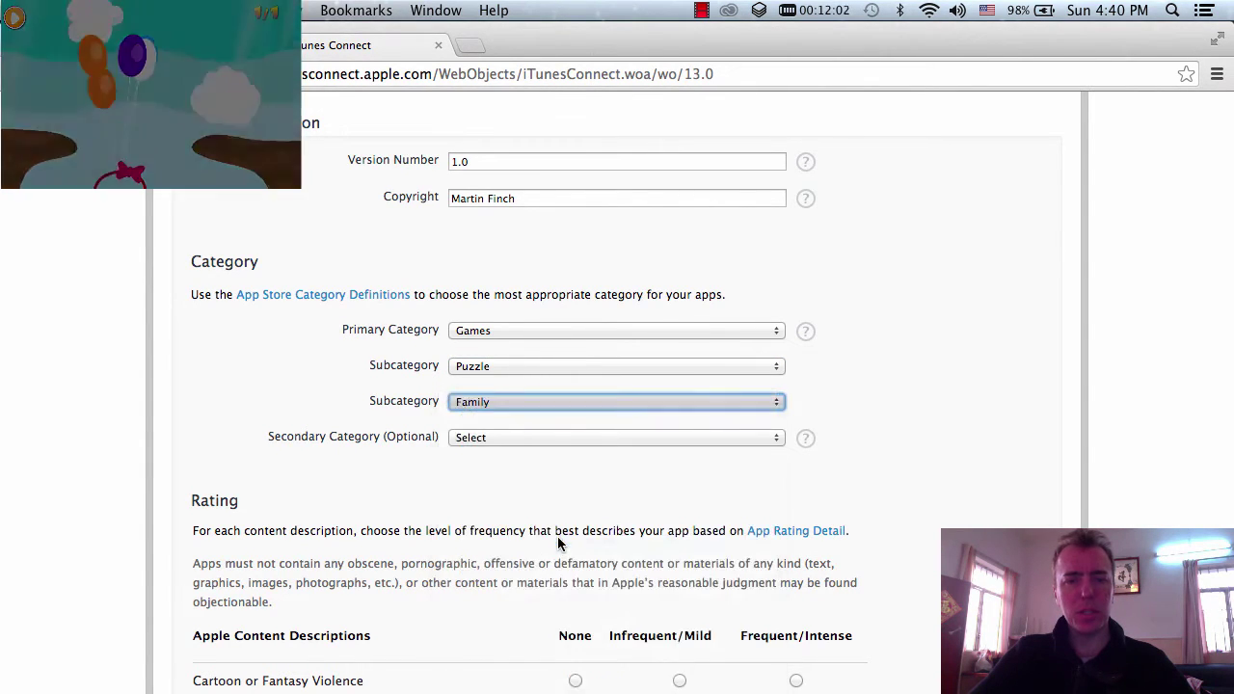
pyautogui.click(556, 439)
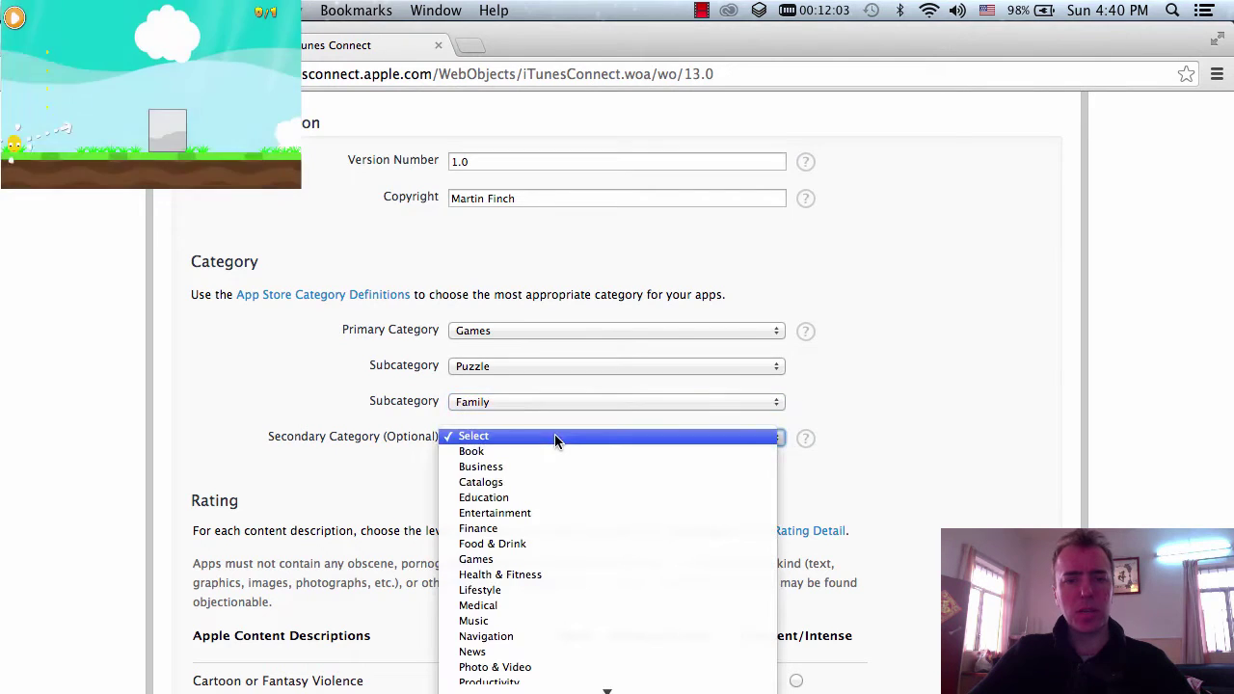
pyautogui.click(554, 513)
pyautogui.scroll(-5, 752, 501)
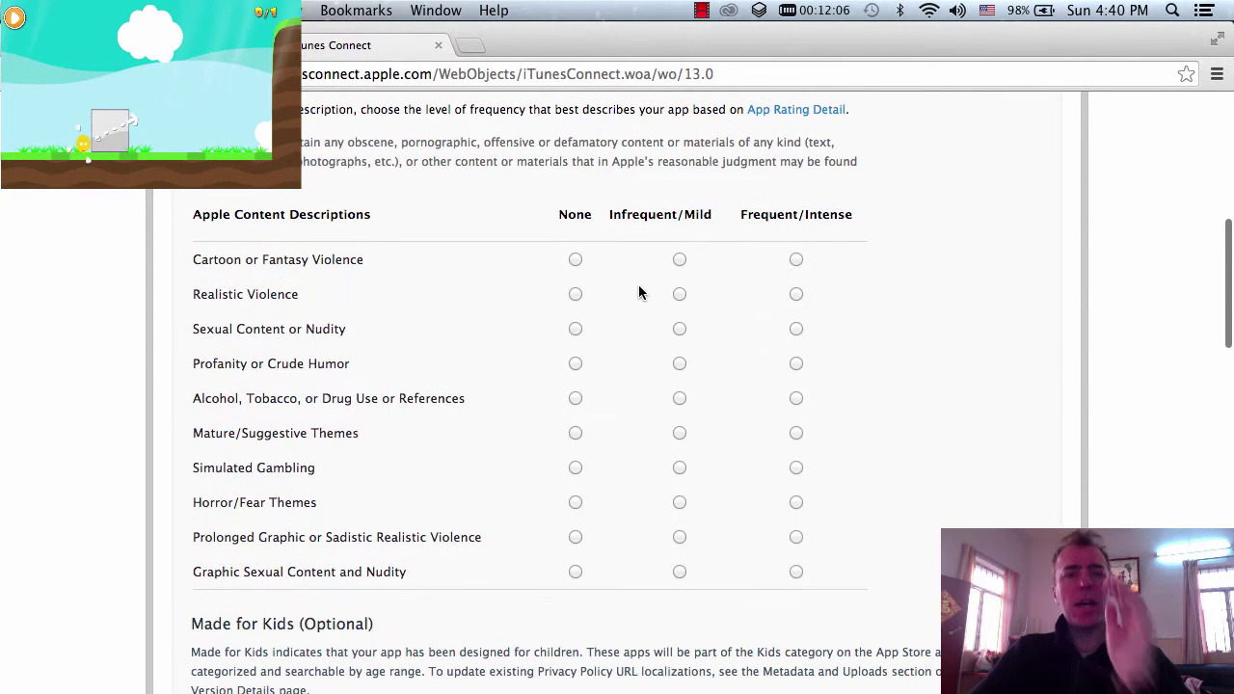
# - Rate Cartoon Violence, Drug Use, Mature Themes, Gambling and Sexual Content as None
pyautogui.click(574, 260)
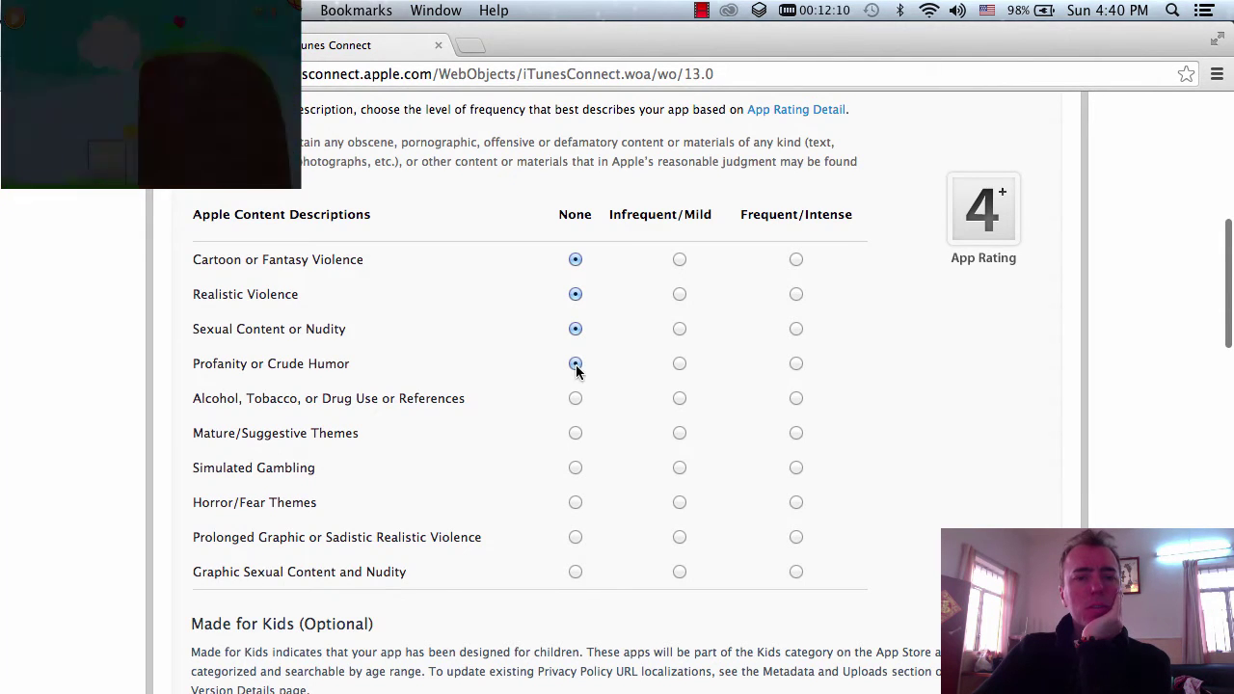
pyautogui.click(575, 398)
pyautogui.click(575, 433)
pyautogui.click(575, 468)
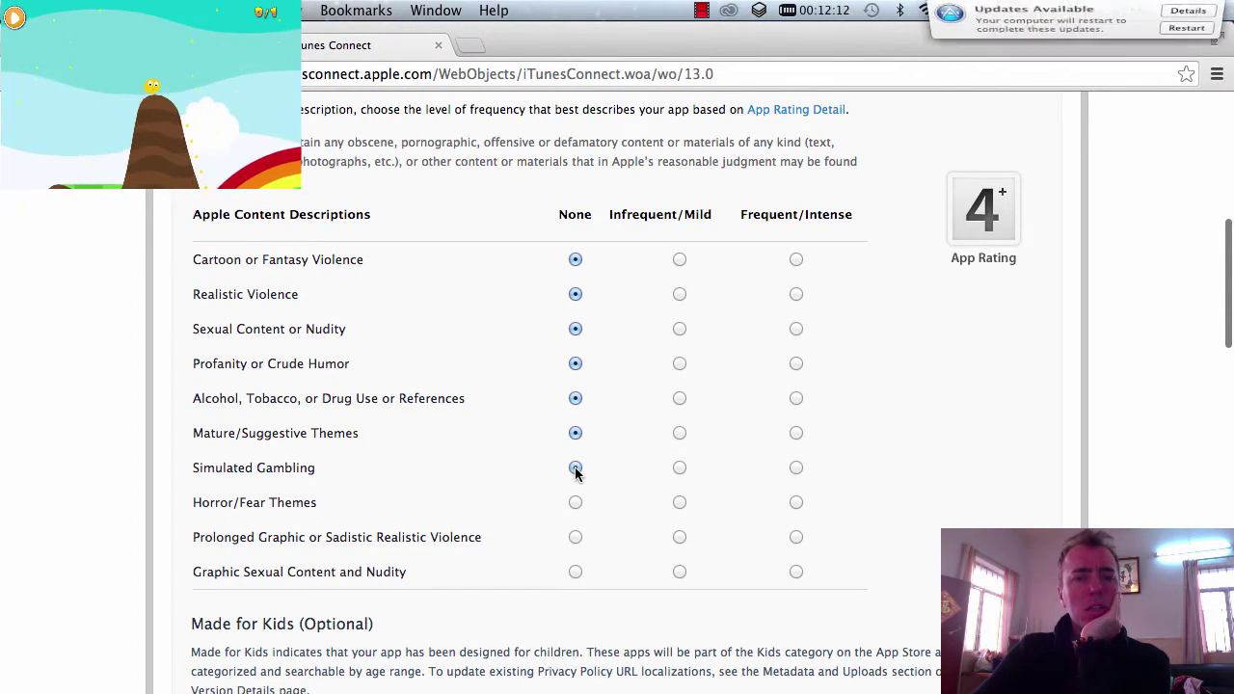
pyautogui.click(575, 571)
pyautogui.scroll(-5, 575, 576)
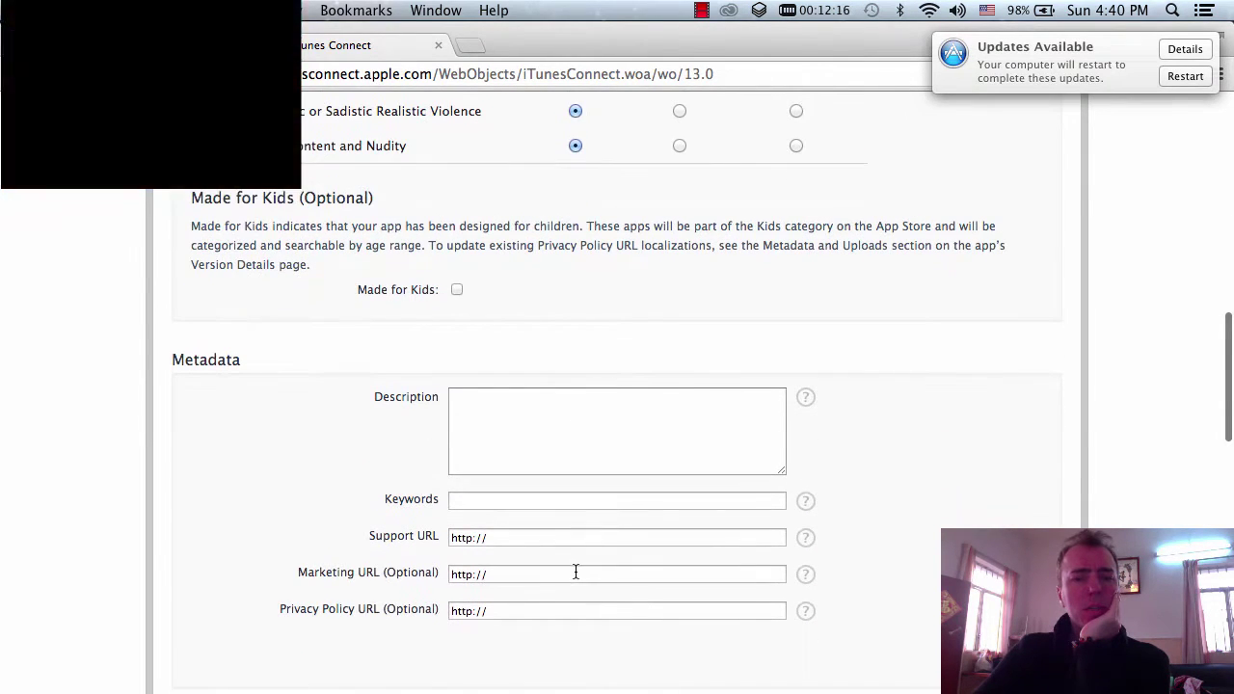
pyautogui.click(567, 442)
pyautogui.write('to be ad')
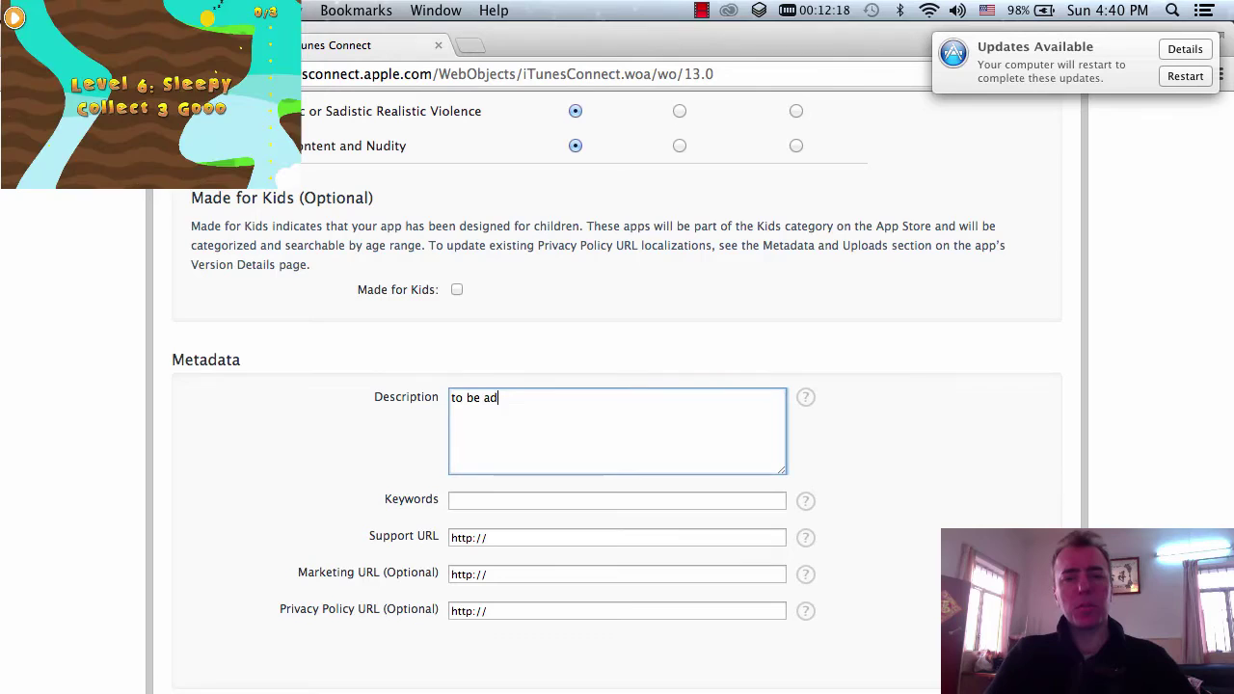
pyautogui.write('ded later')
pyautogui.press('super+a')
pyautogui.press('super+c')
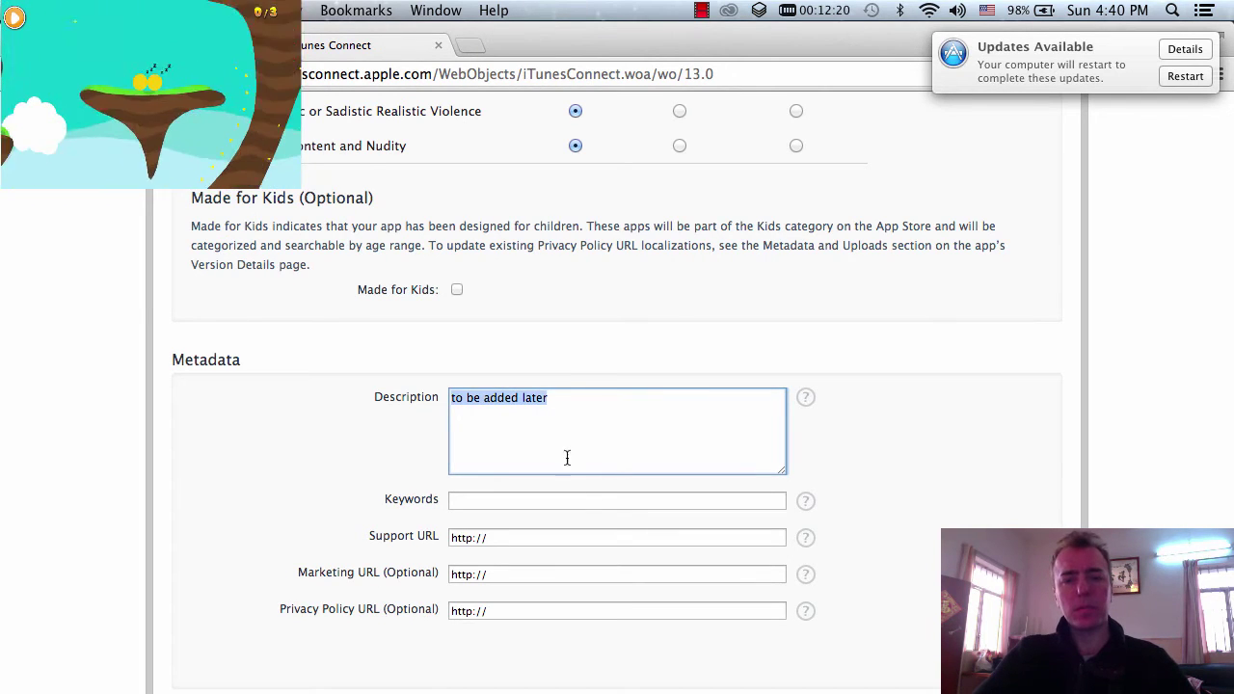
pyautogui.click(569, 503)
pyautogui.press('super+v')
pyautogui.click(562, 534)
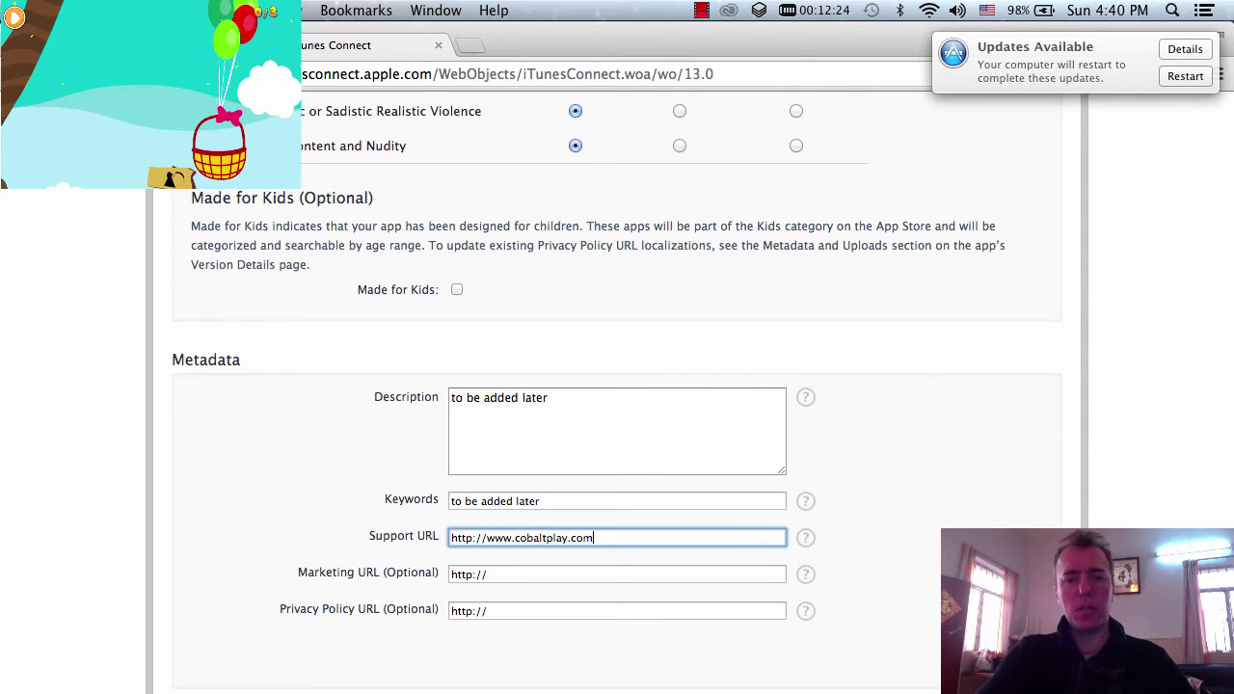
pyautogui.scroll(-5, 560, 539)
# - Enter the App Review contact's first name, last name and e-mail, fixing the first-name entry
pyautogui.click(515, 462)
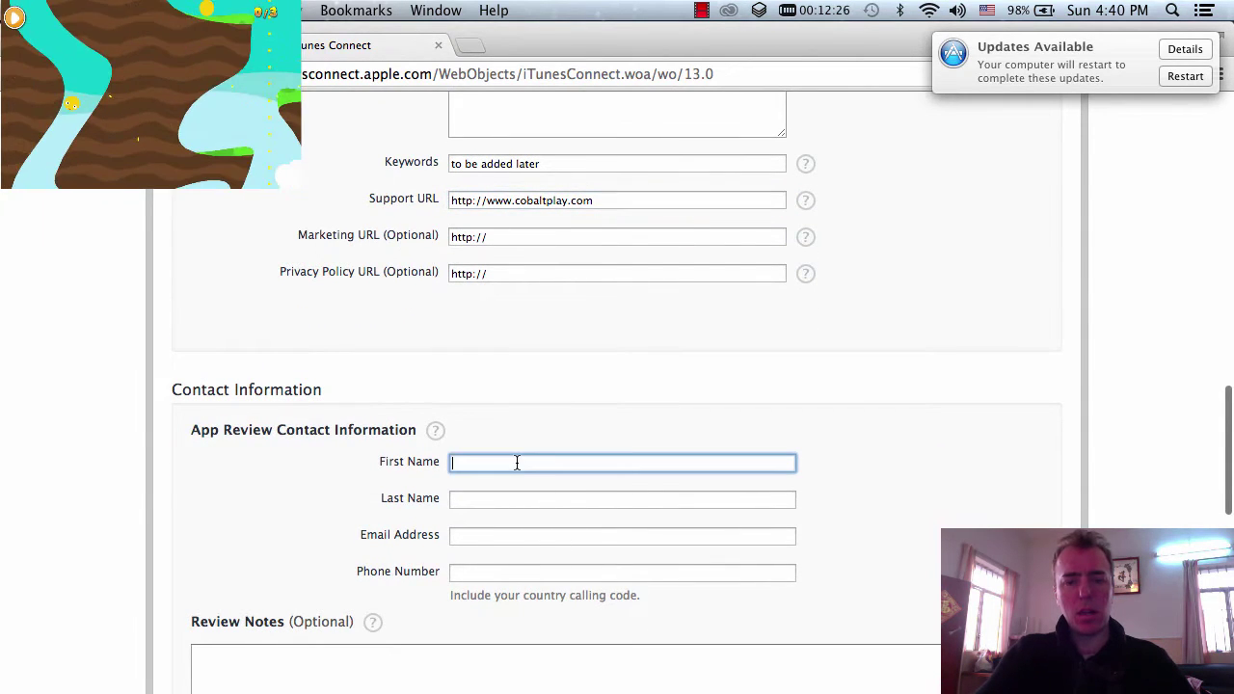
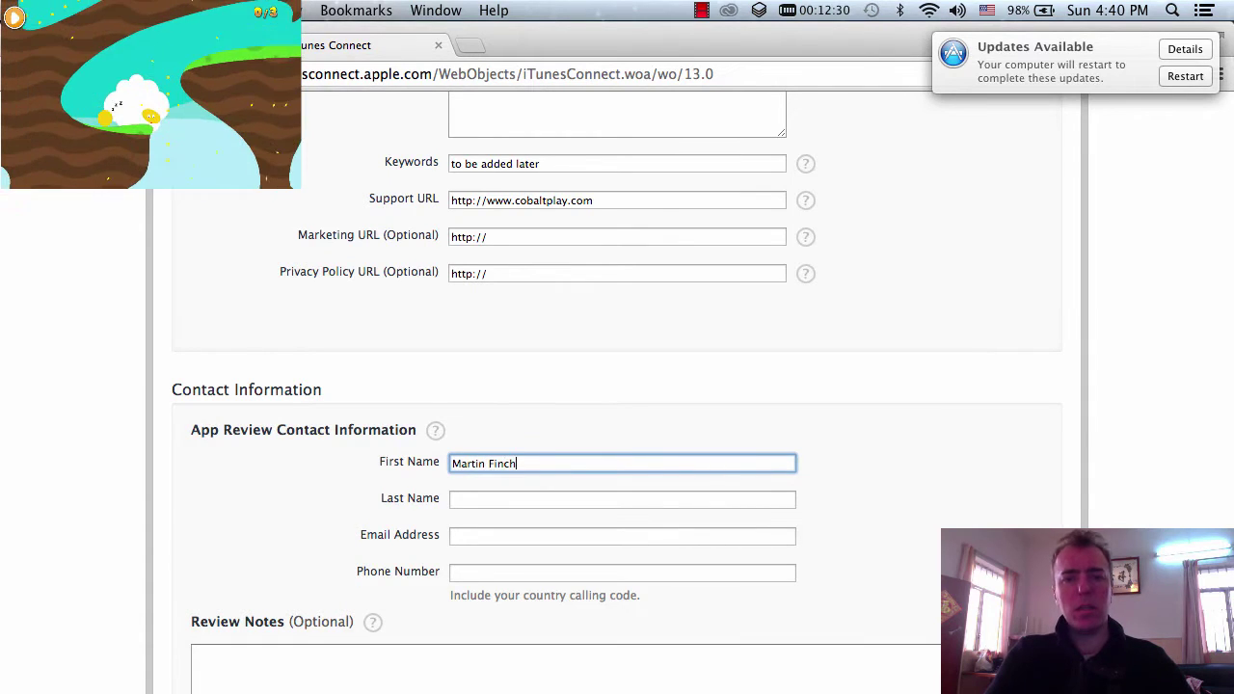
pyautogui.click(621, 498)
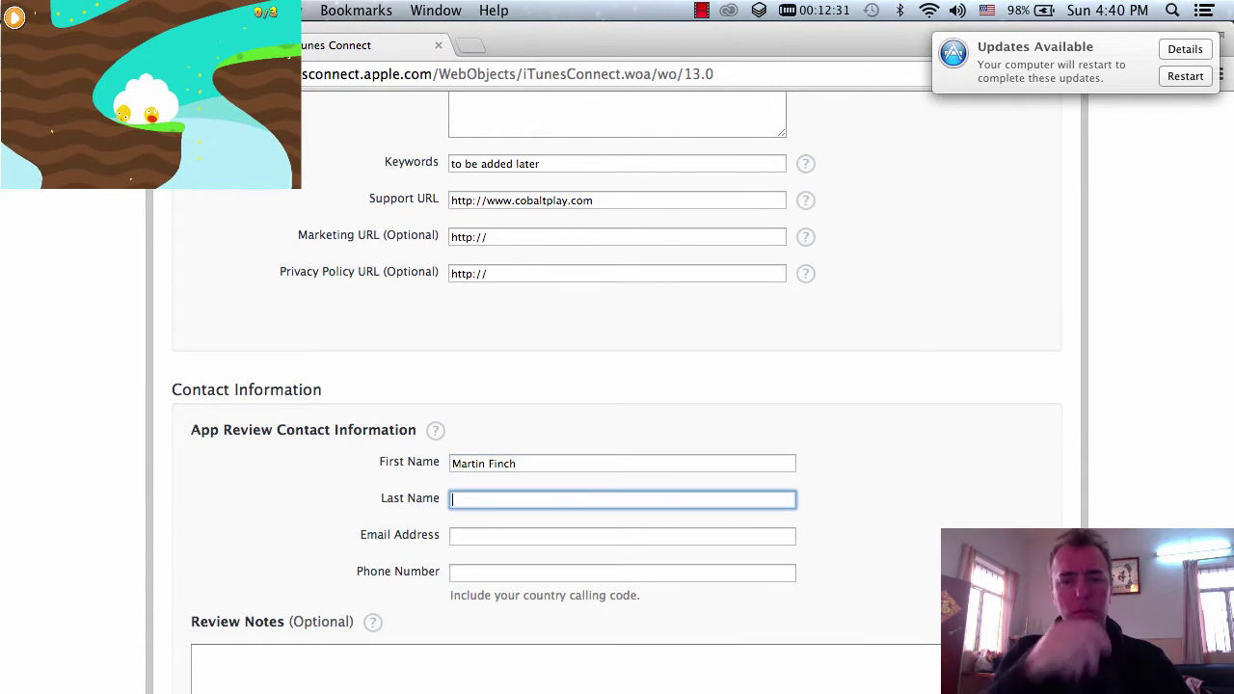
pyautogui.click(520, 463)
pyautogui.press('BackSpace')
pyautogui.press('BackSpace')
pyautogui.press('BackSpace')
pyautogui.press('BackSpace')
pyautogui.press('BackSpace')
pyautogui.press('BackSpace')
pyautogui.press('Tab')
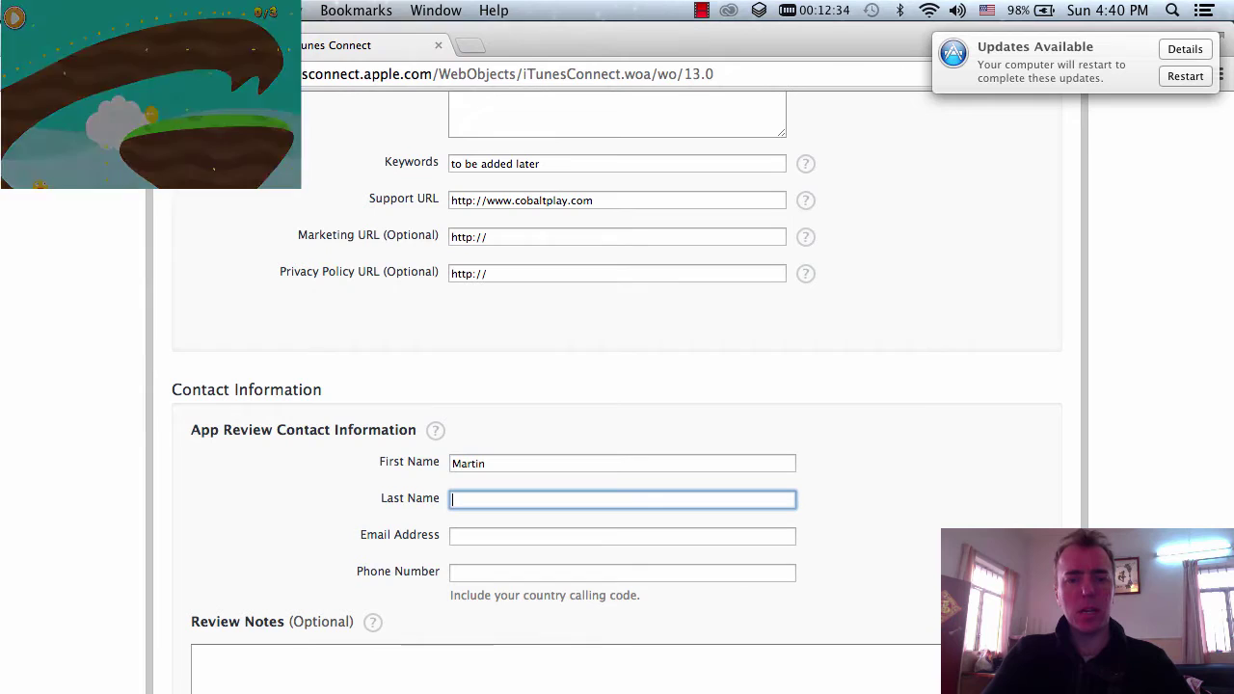
pyautogui.write('Finch')
pyautogui.press('Tab')
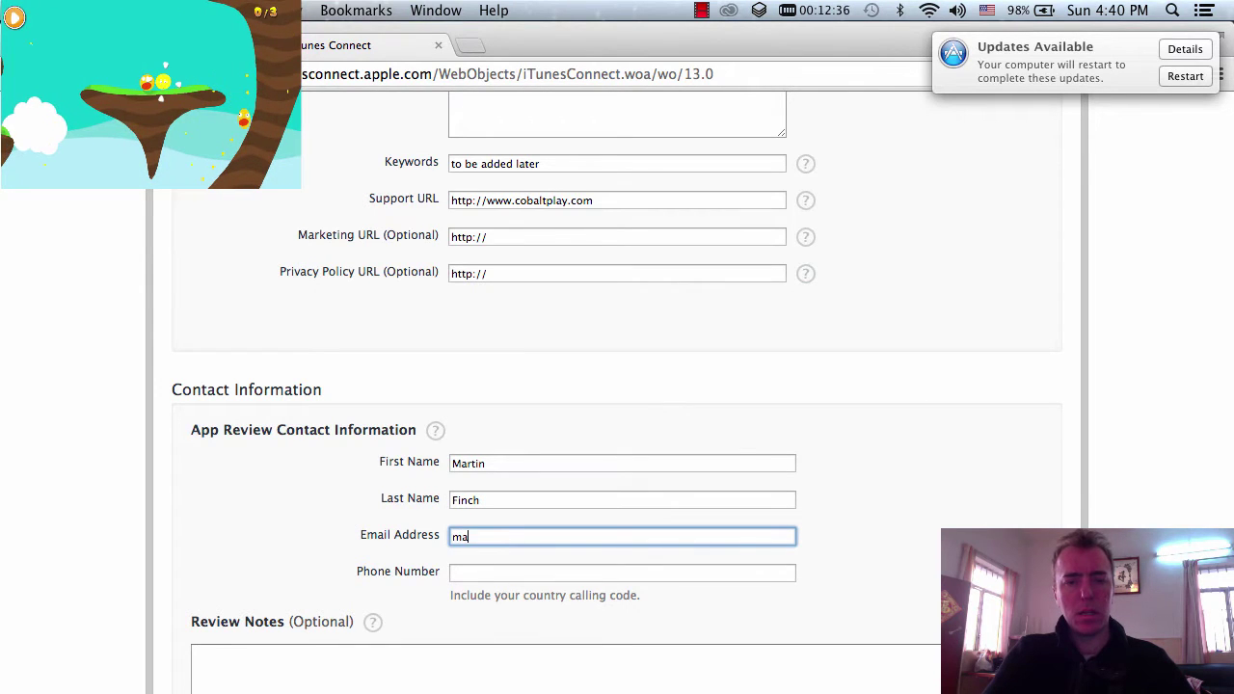
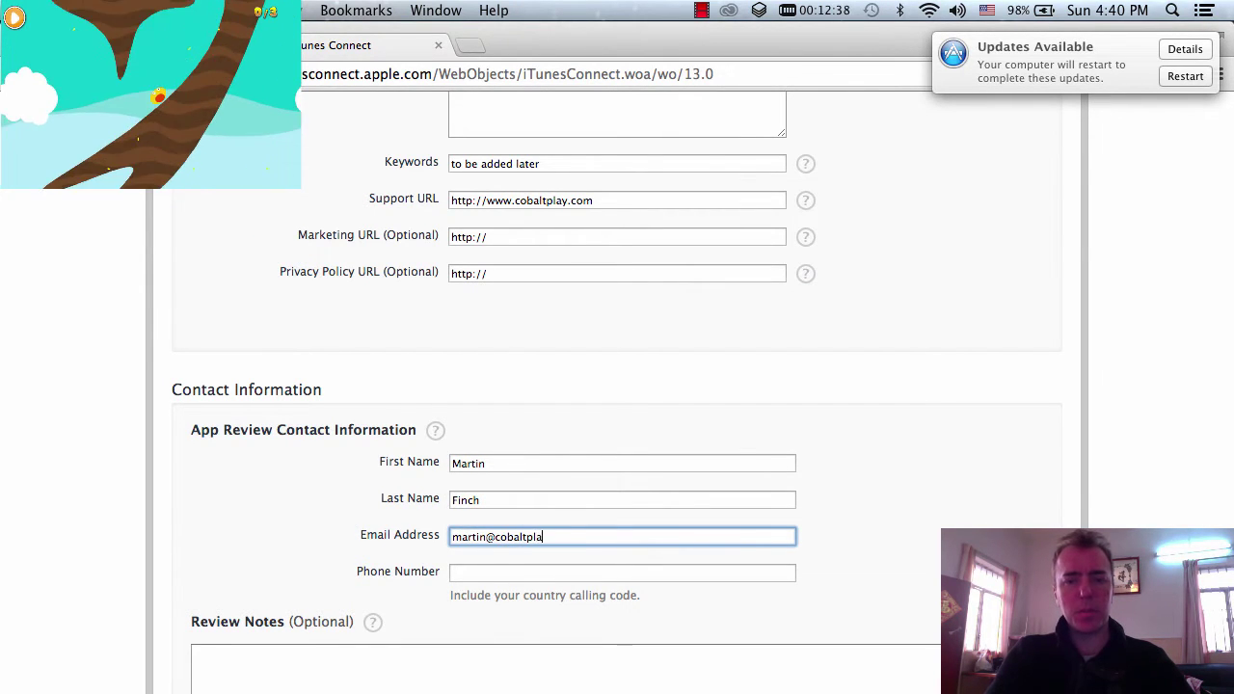
pyautogui.scroll(-8, 617, 393)
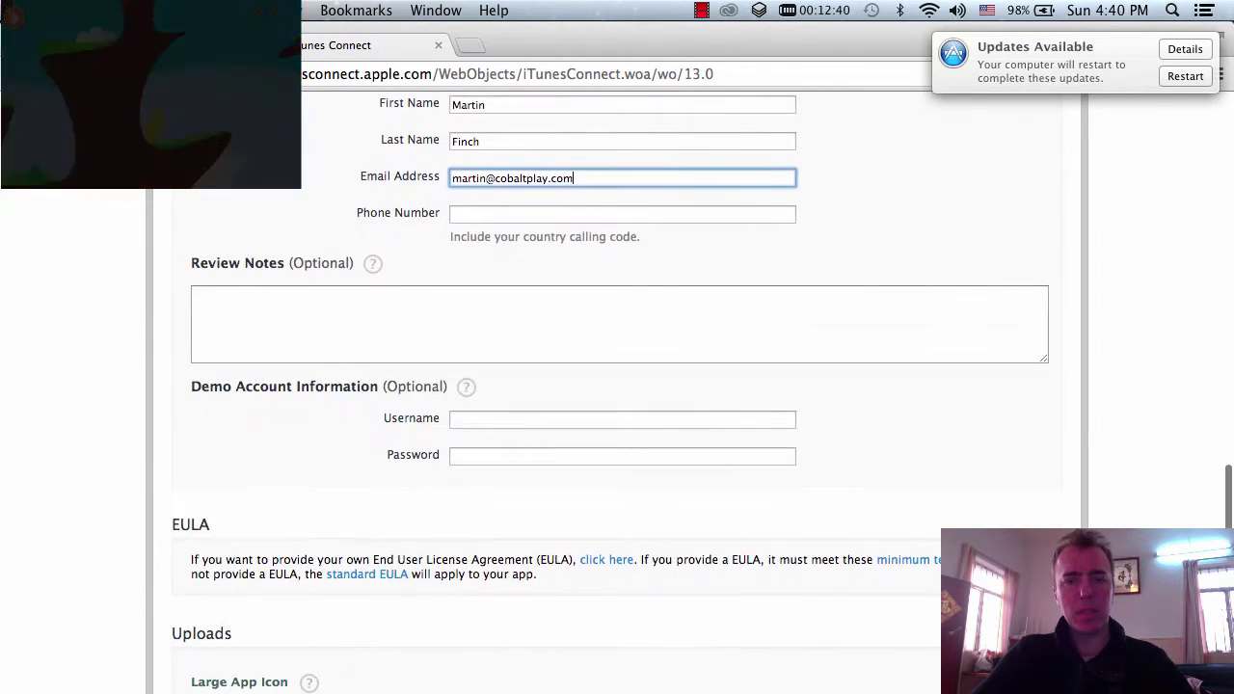
pyautogui.scroll(-9, 618, 386)
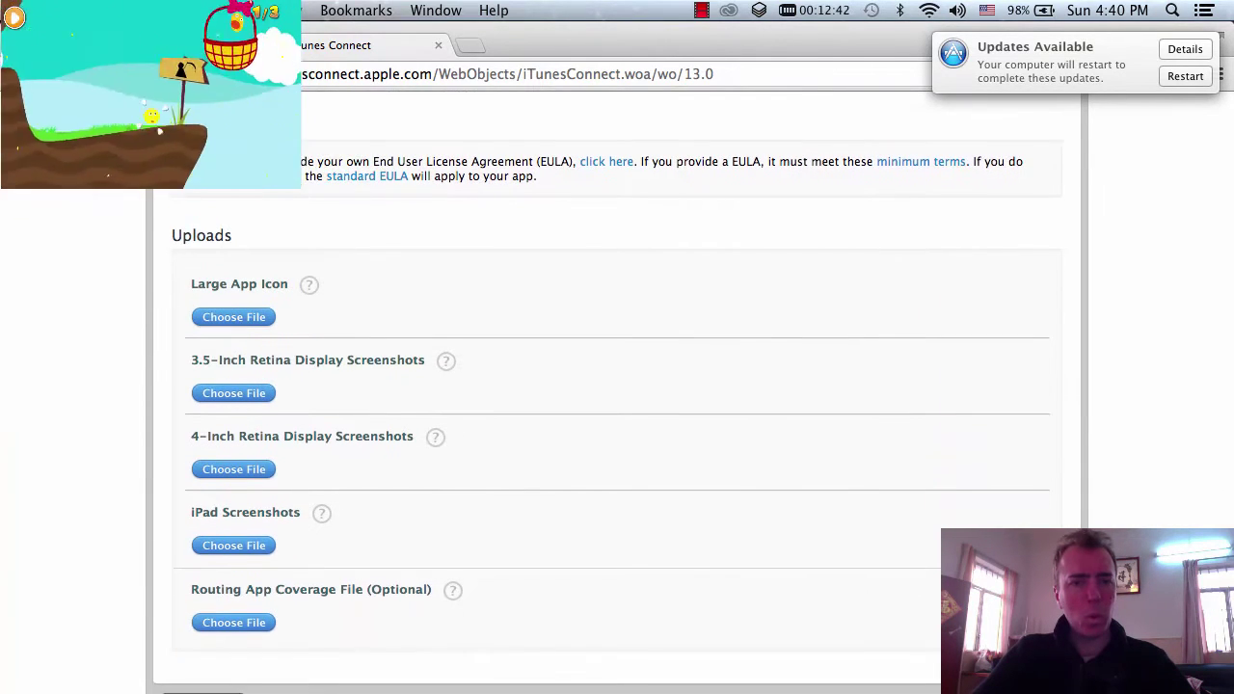
# - Upload icon_clumsyCookieTapBlitz_1024x1024.png from the ClumsyCookieTapBlitz images folder as the Large App Icon
pyautogui.click(229, 318)
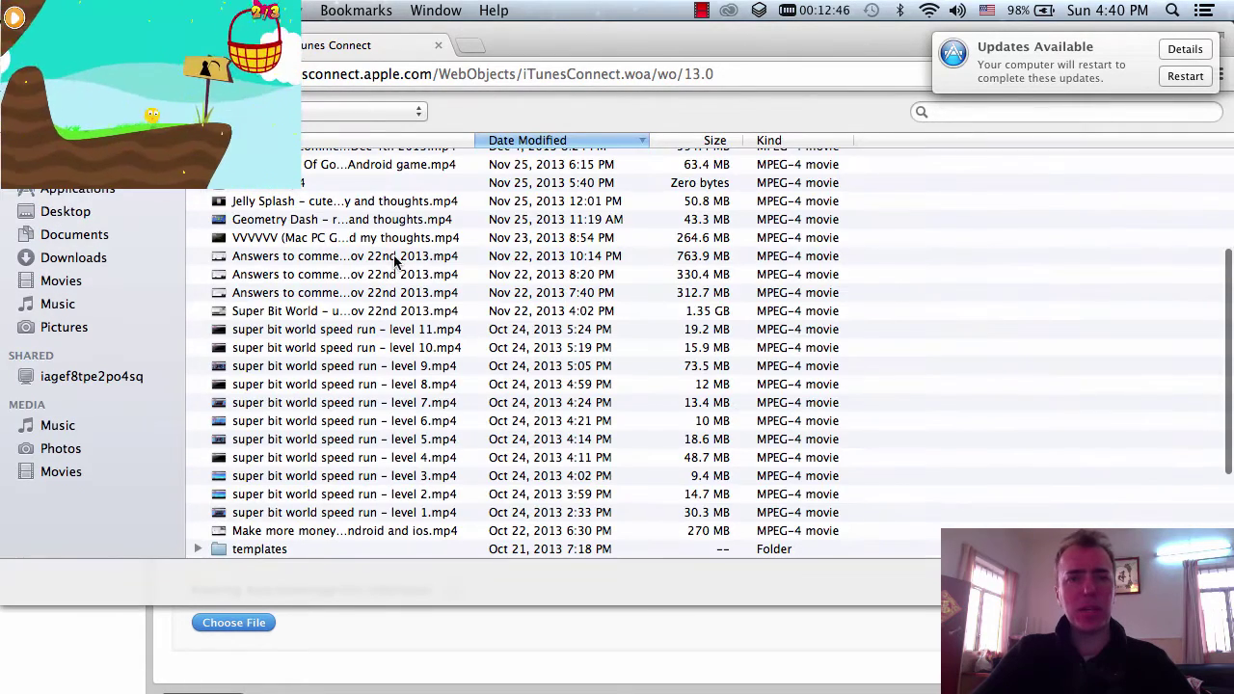
pyautogui.click(102, 241)
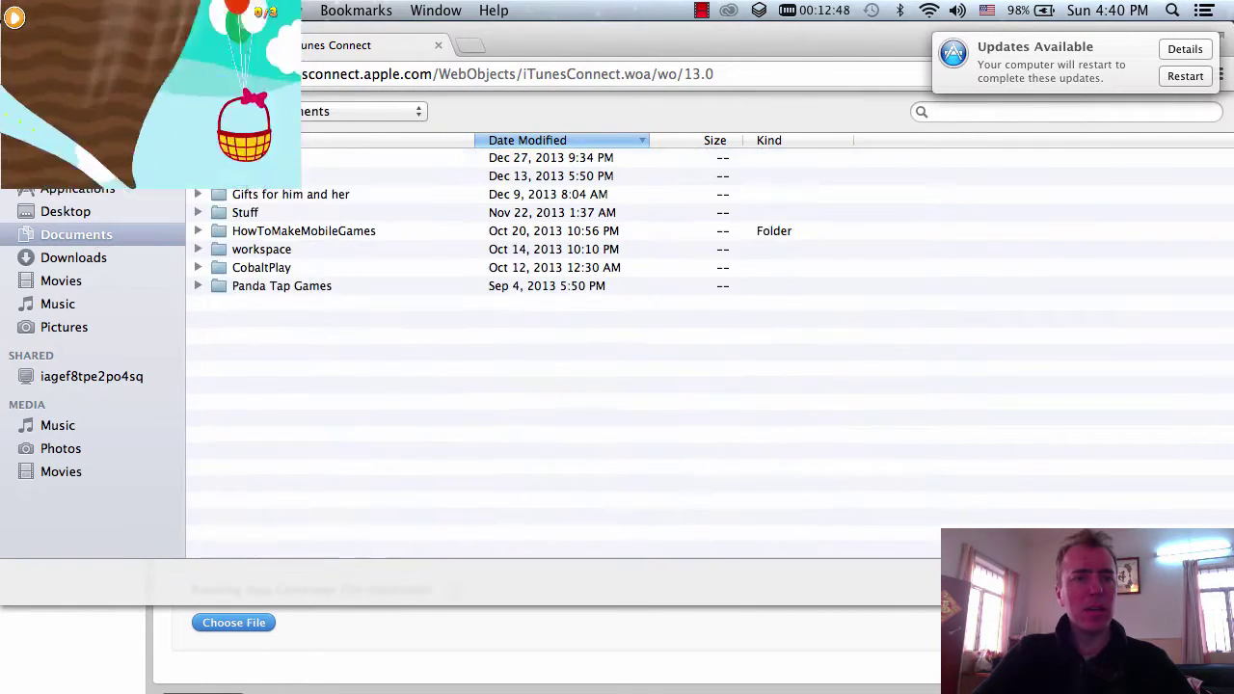
pyautogui.press('super+3')
pyautogui.click(311, 212)
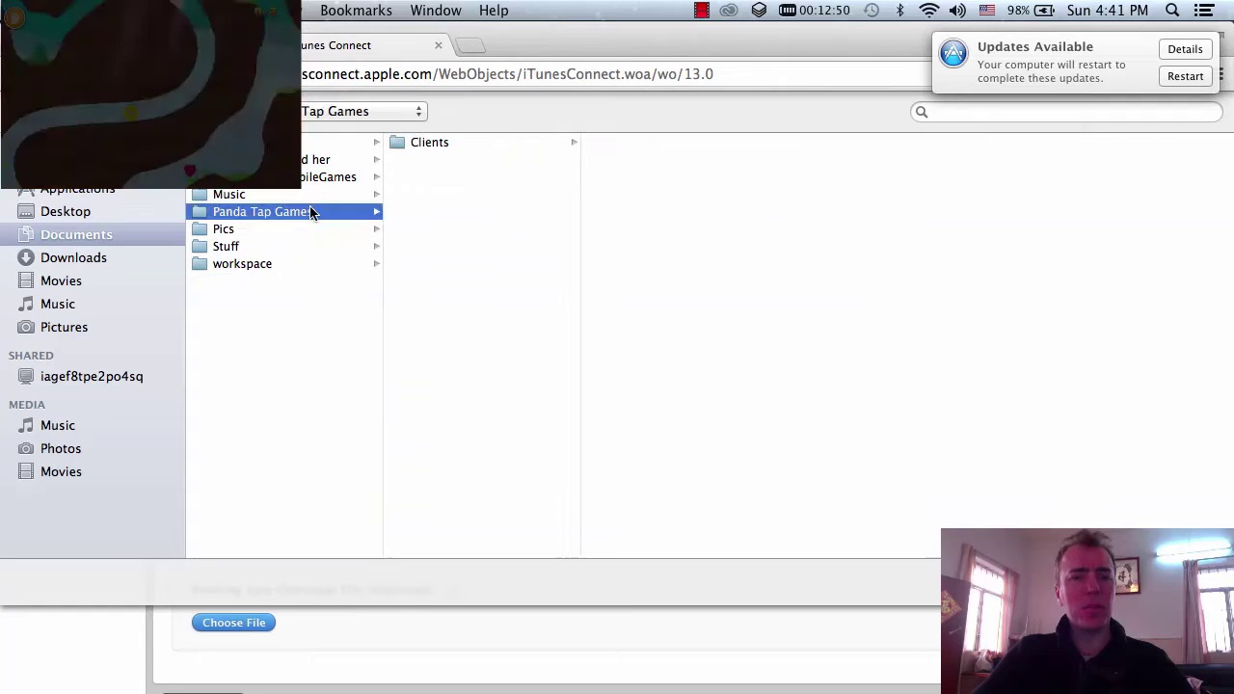
pyautogui.click(371, 176)
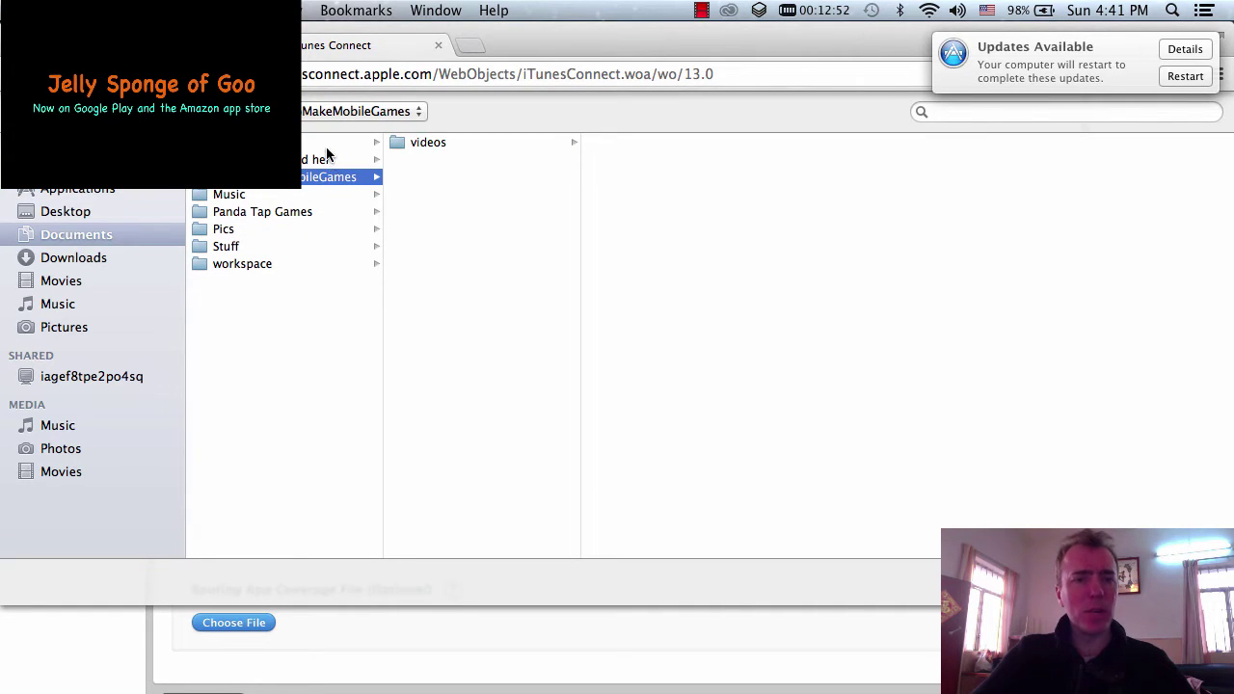
pyautogui.click(326, 145)
pyautogui.click(534, 159)
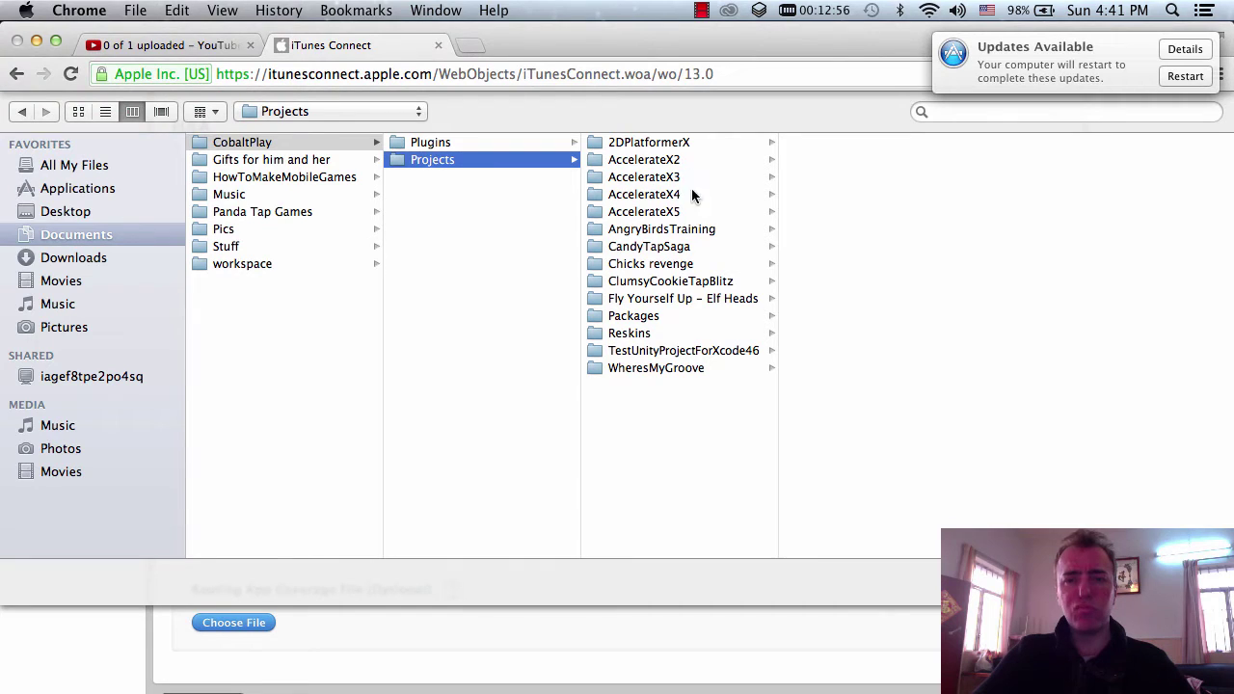
pyautogui.click(691, 286)
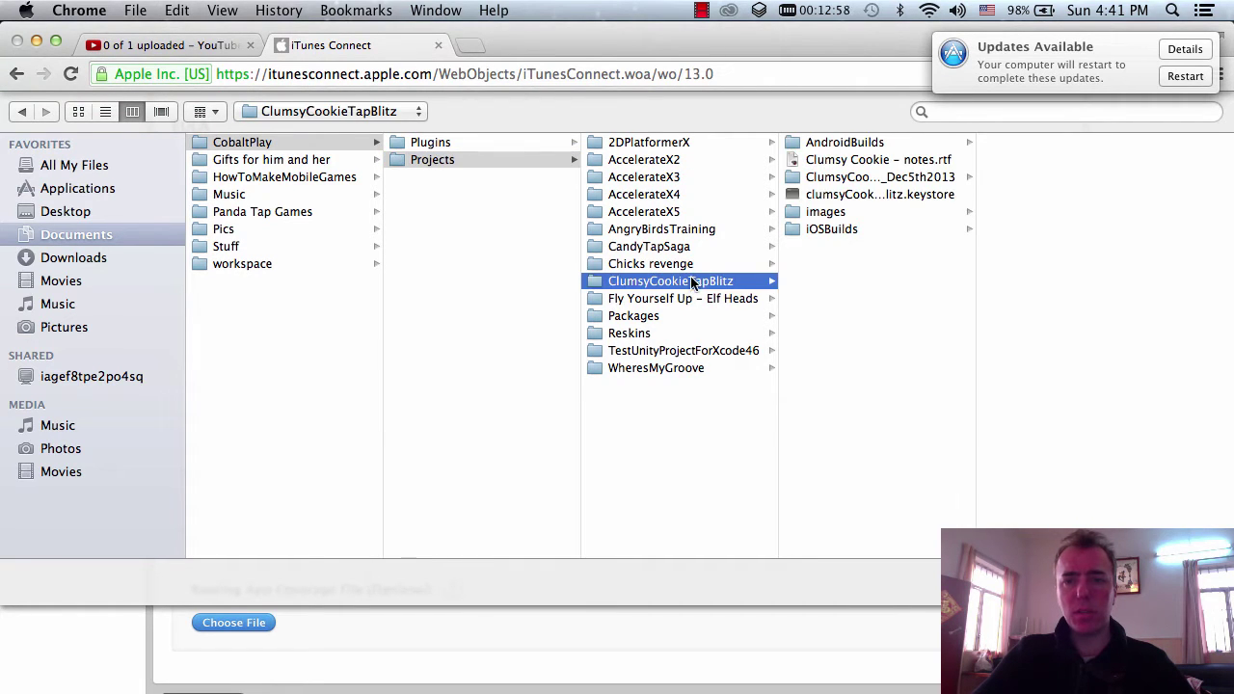
pyautogui.click(846, 213)
pyautogui.click(1115, 194)
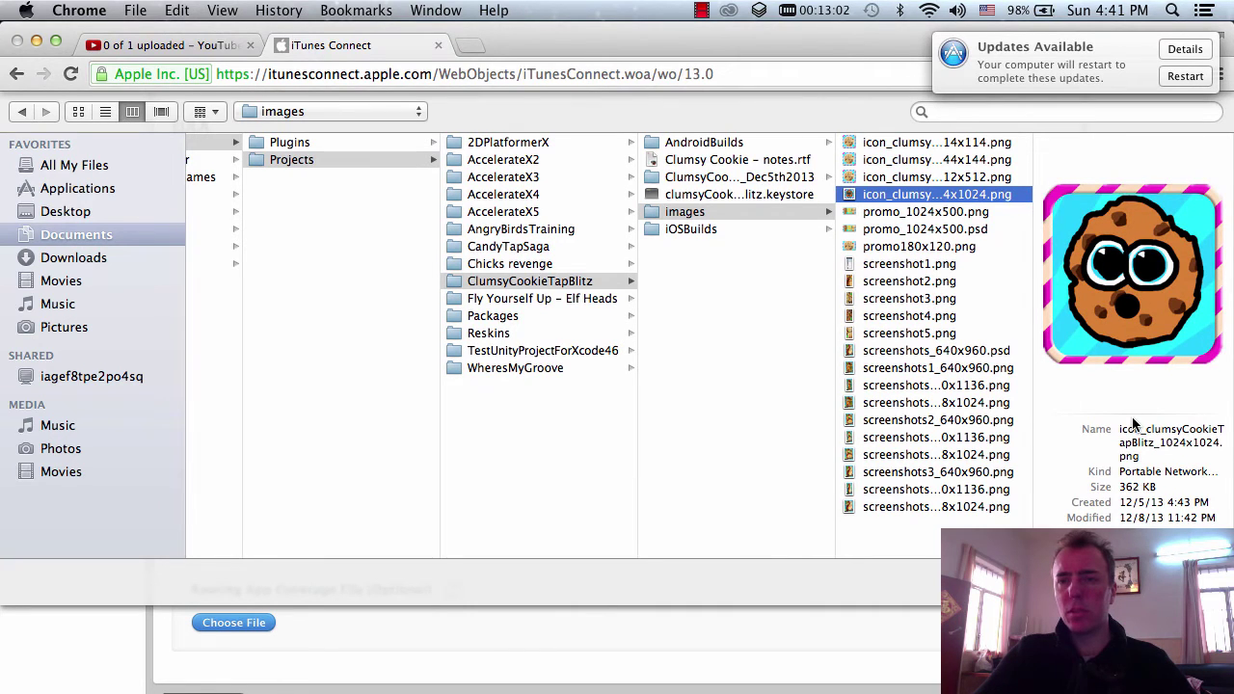
pyautogui.press('Return')
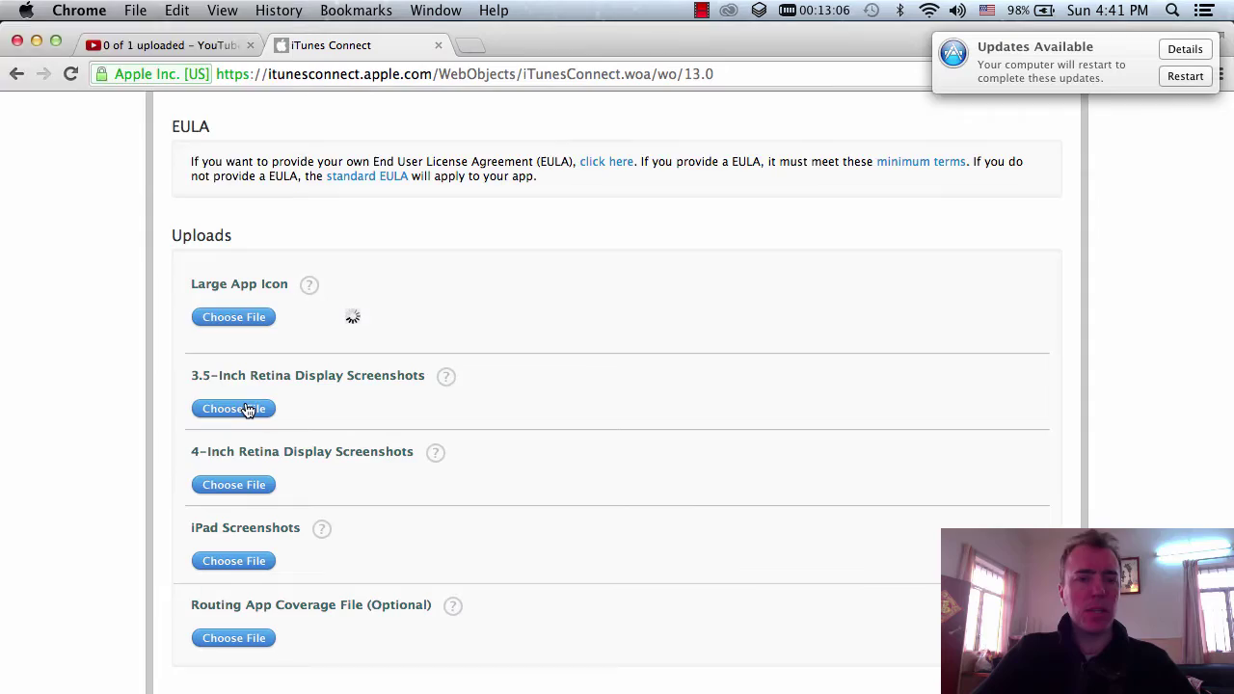
# - Upload screenshots1_640x960, screenshots1_640x1136 and screenshots1_768x1024 PNGs to the 3.5-inch, 4-inch and iPad slots
pyautogui.click(245, 407)
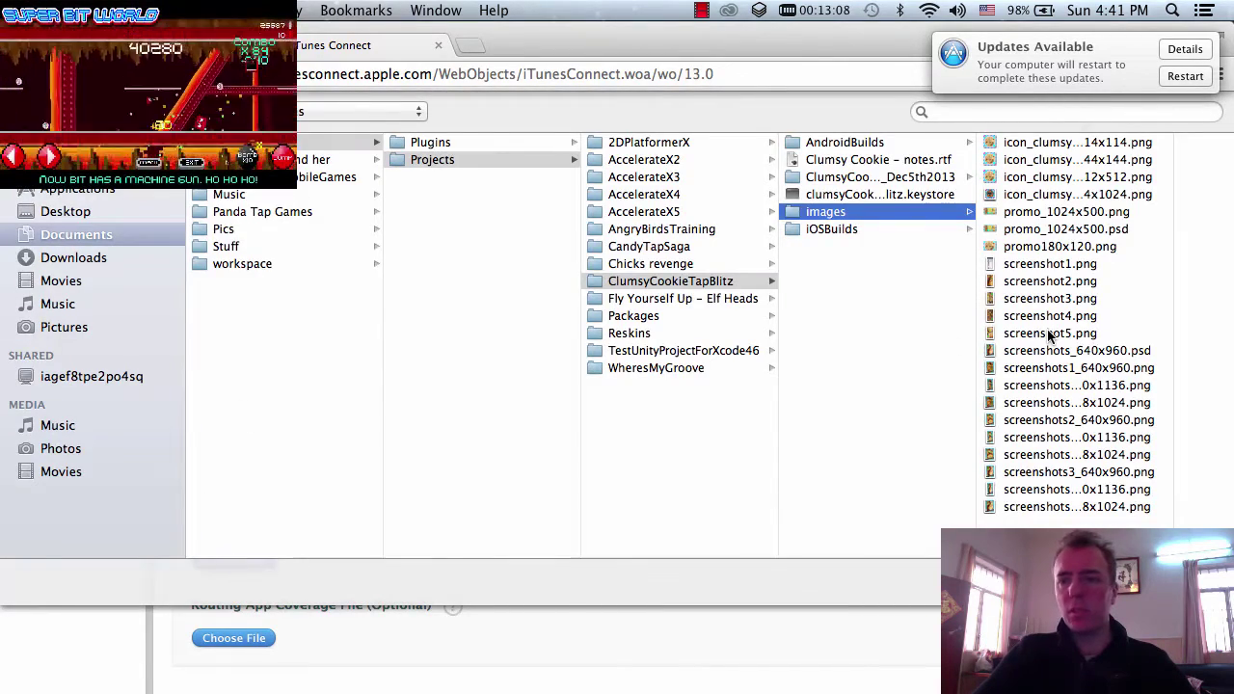
pyautogui.click(1144, 371)
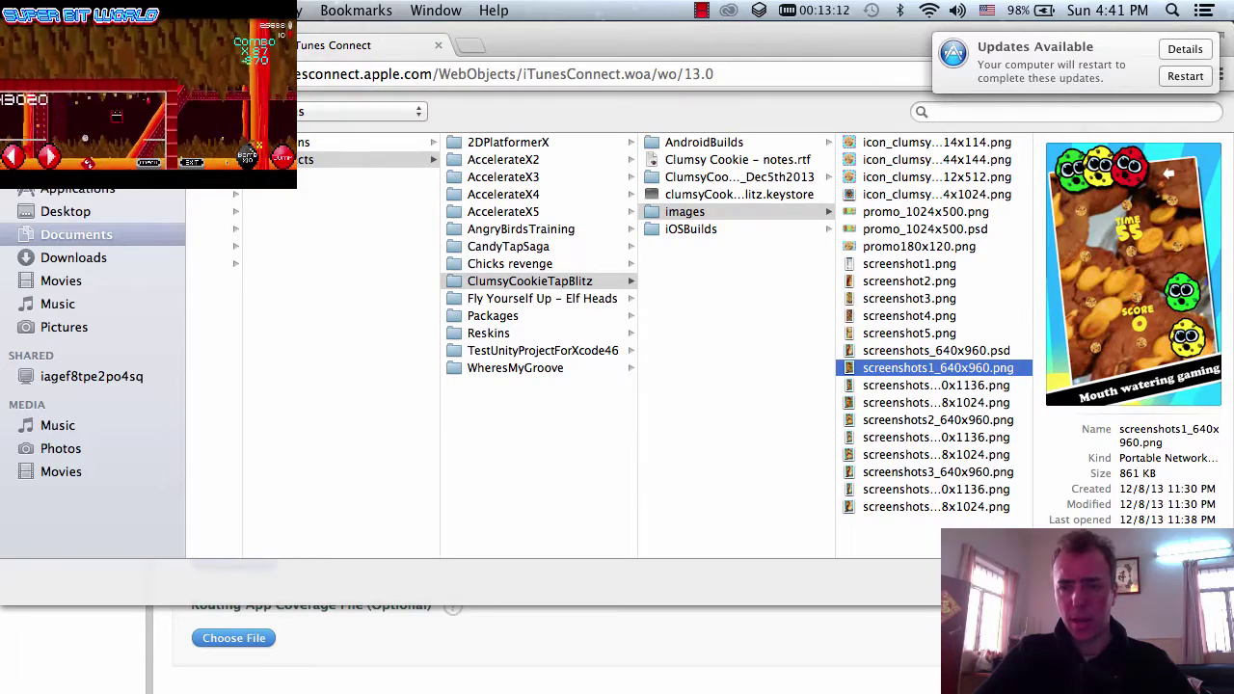
pyautogui.press('Return')
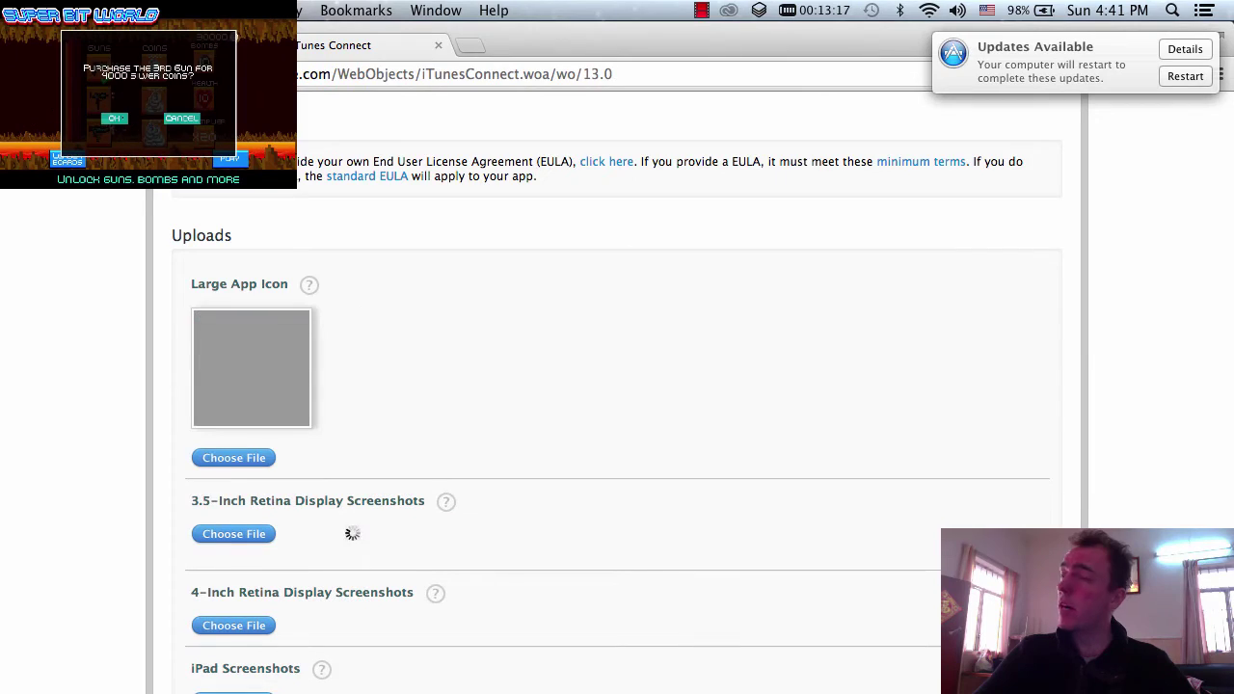
pyautogui.scroll(-2, 334, 471)
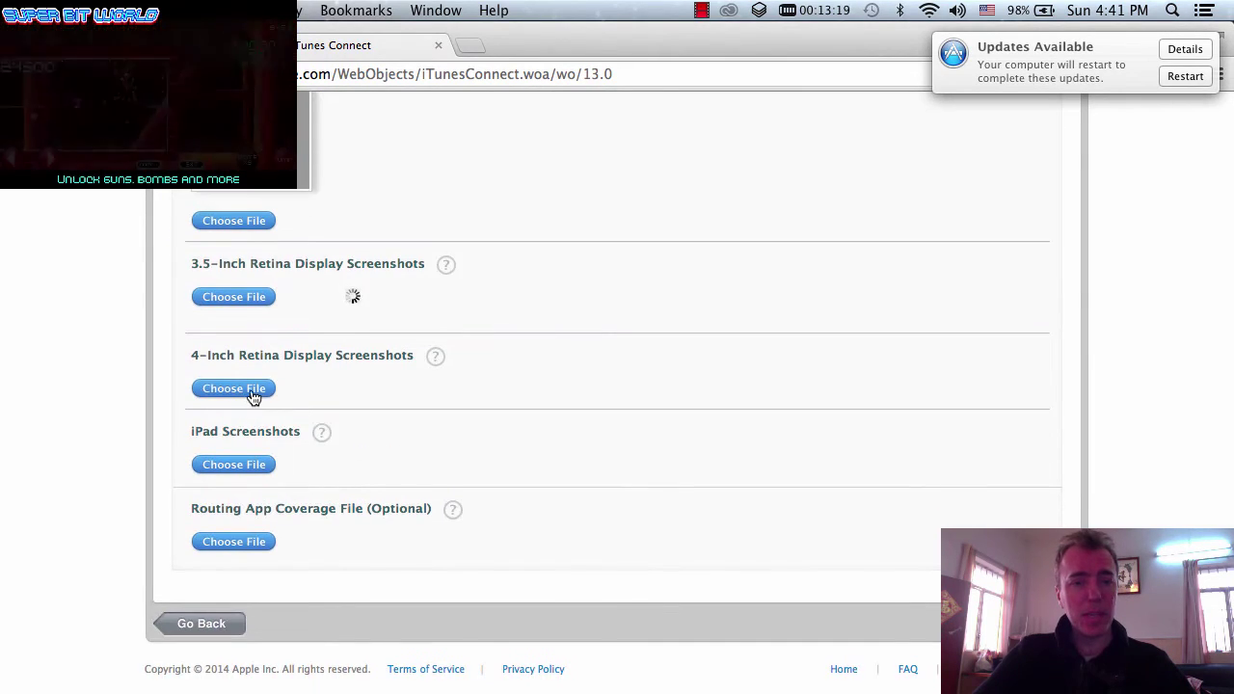
pyautogui.click(252, 392)
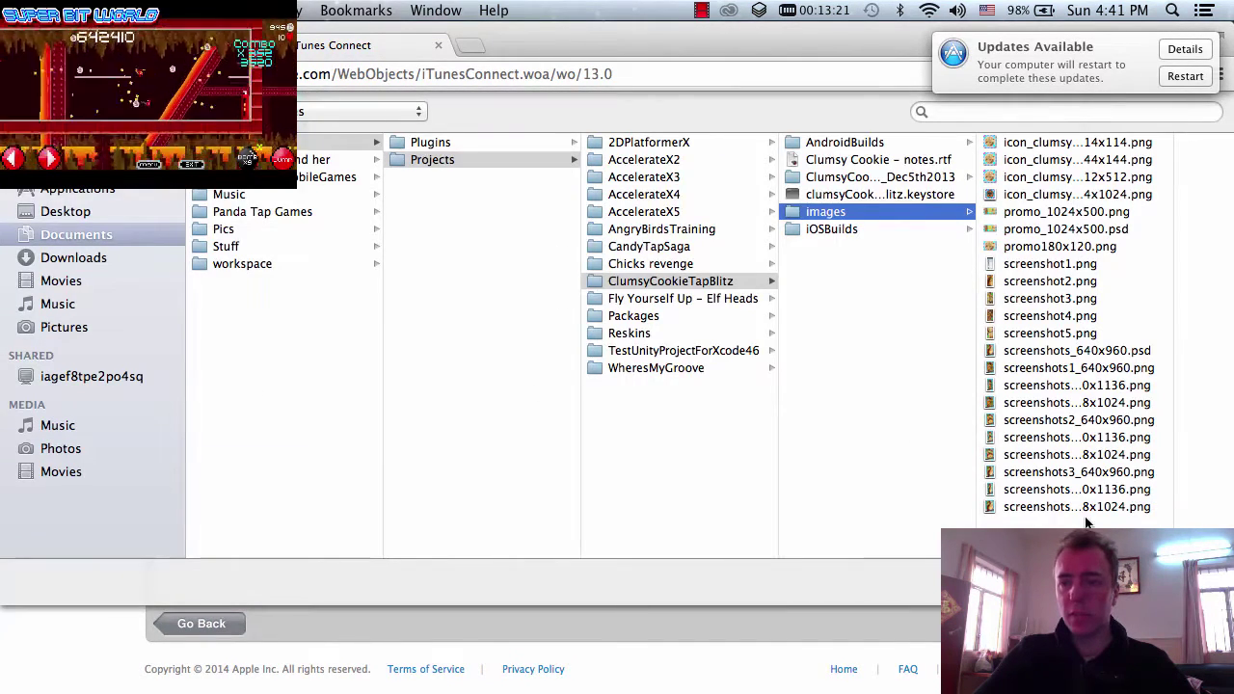
pyautogui.click(1085, 385)
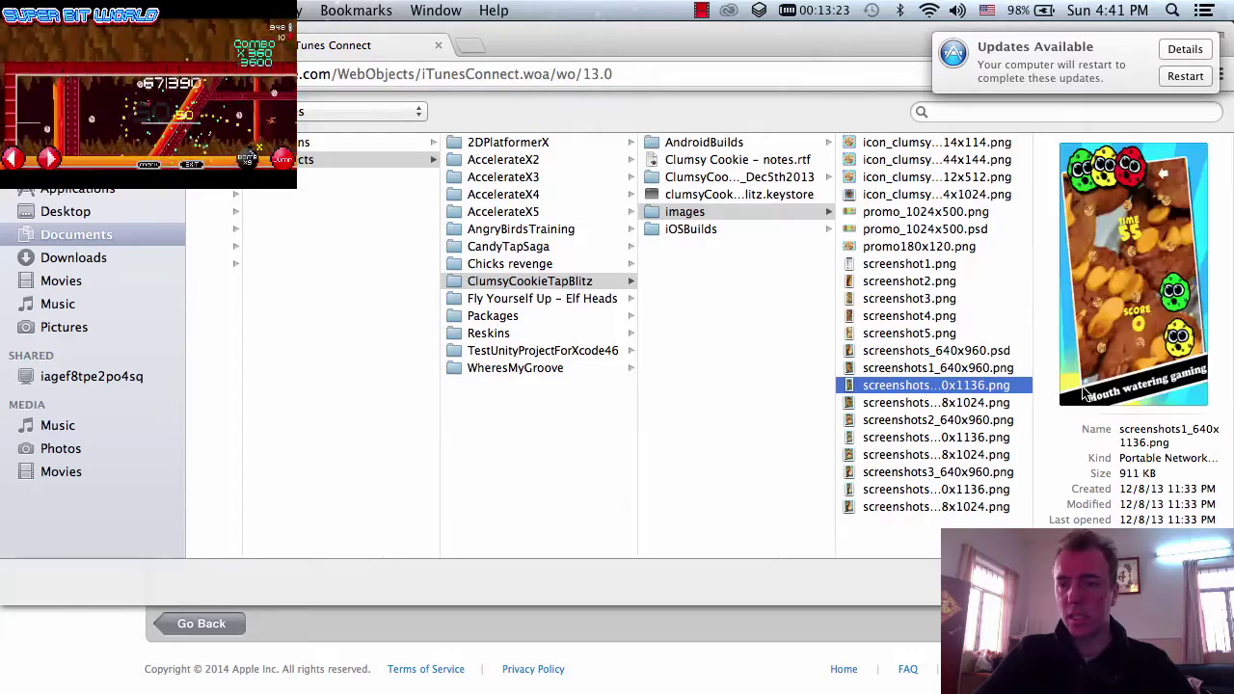
pyautogui.press('Return')
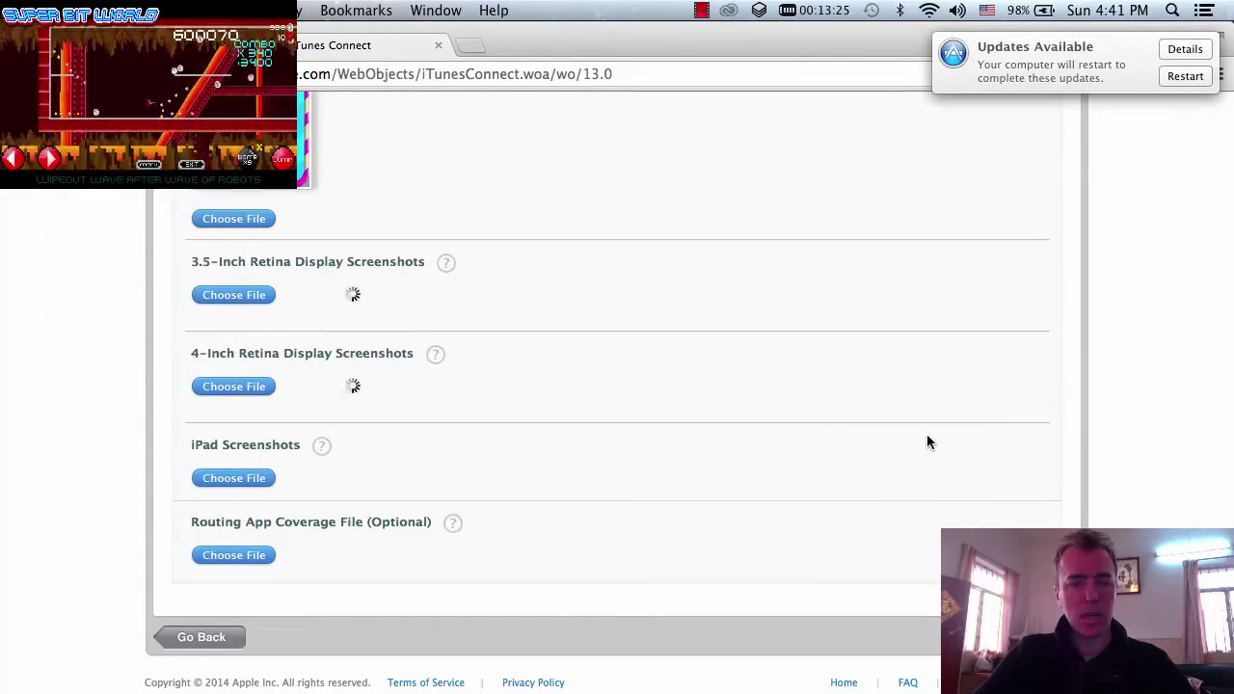
pyautogui.click(253, 480)
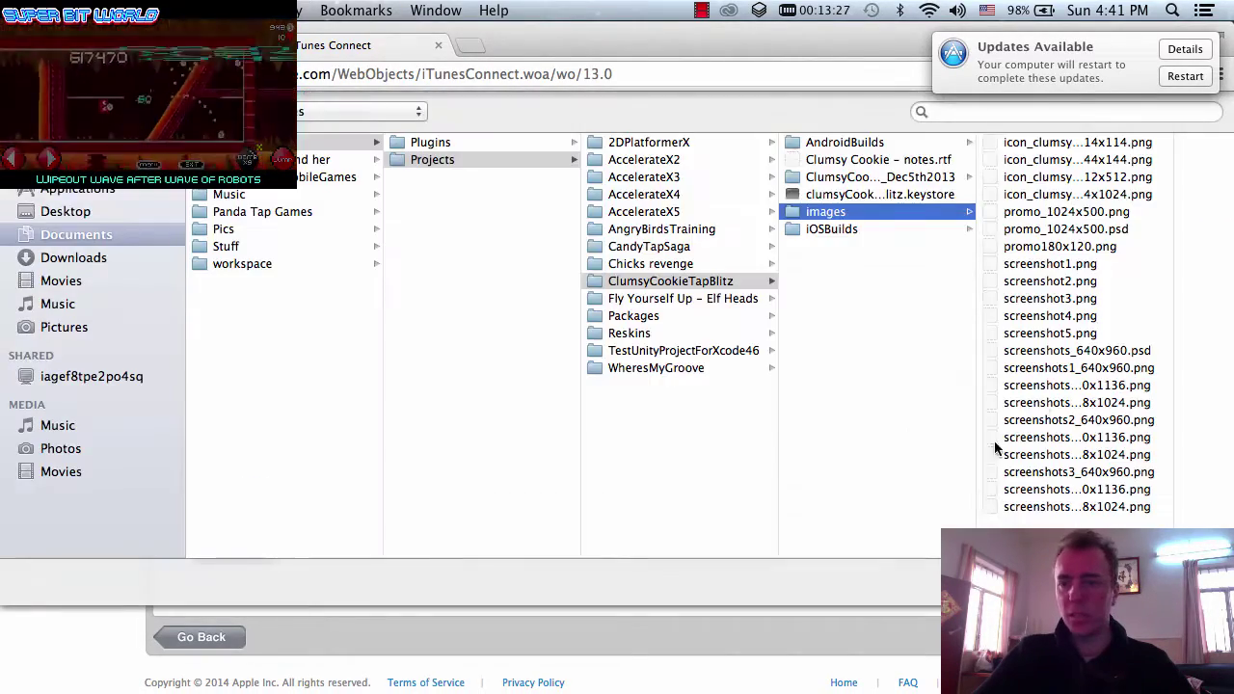
pyautogui.click(1127, 405)
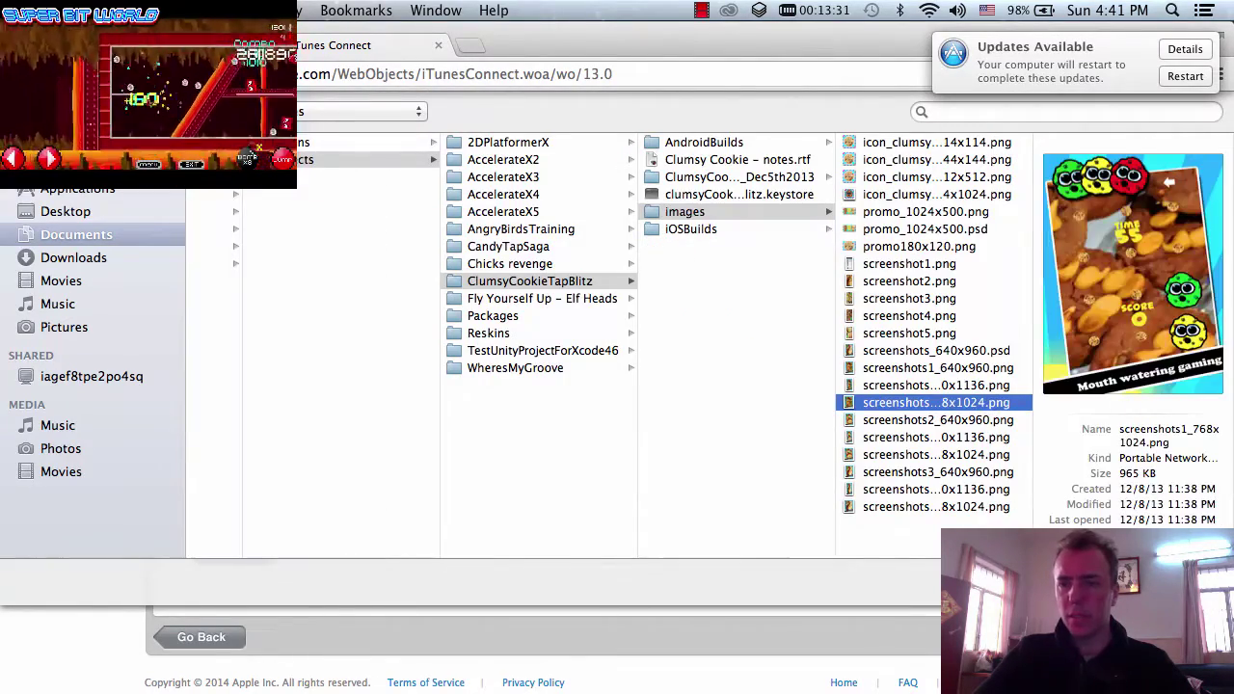
pyautogui.press('Return')
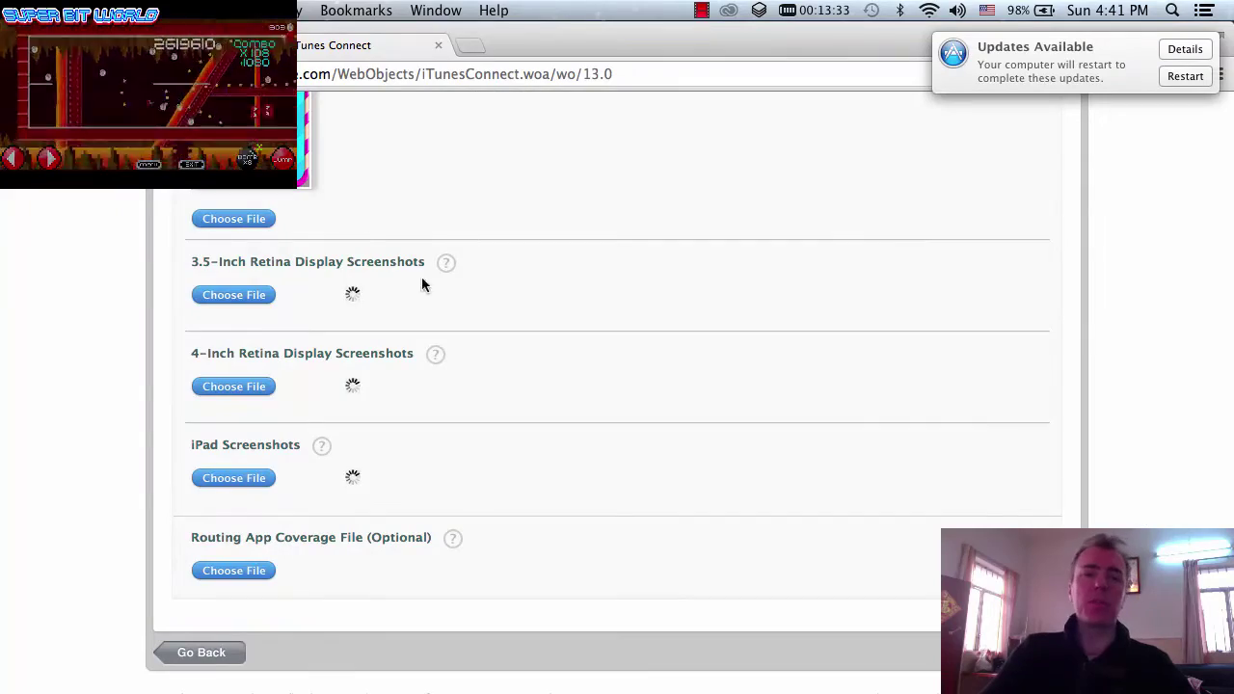
pyautogui.scroll(5, 581, 356)
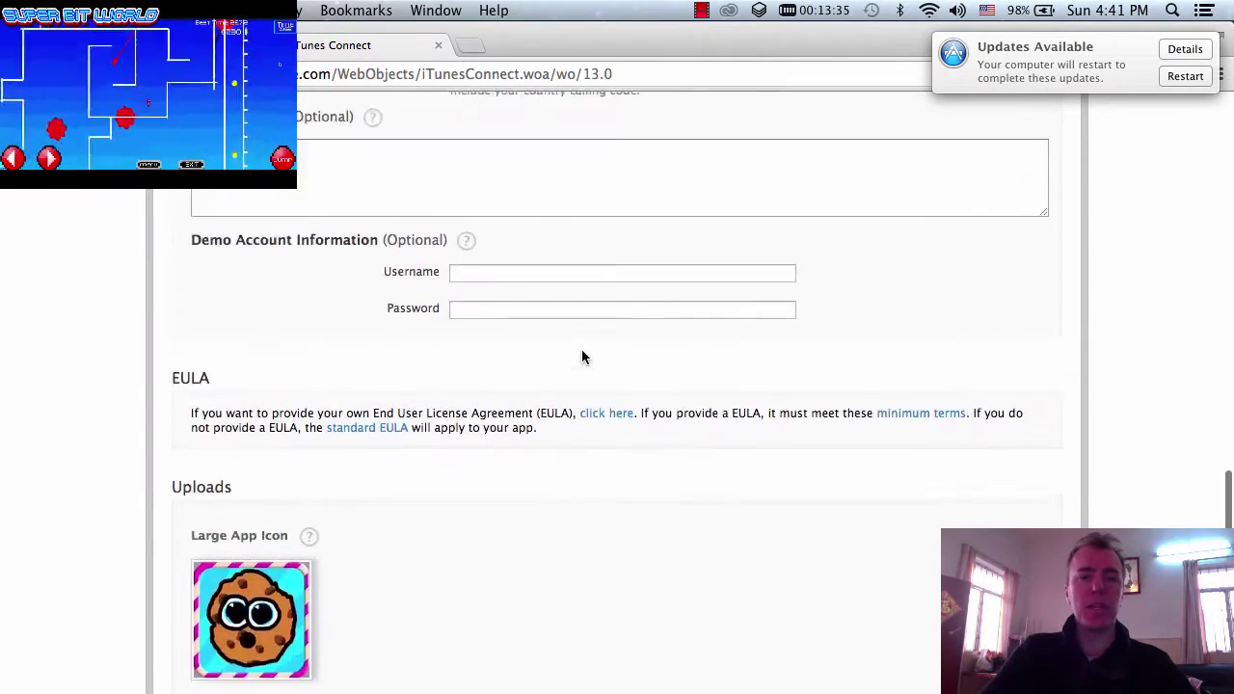
pyautogui.scroll(15, 582, 357)
pyautogui.scroll(-20, 581, 357)
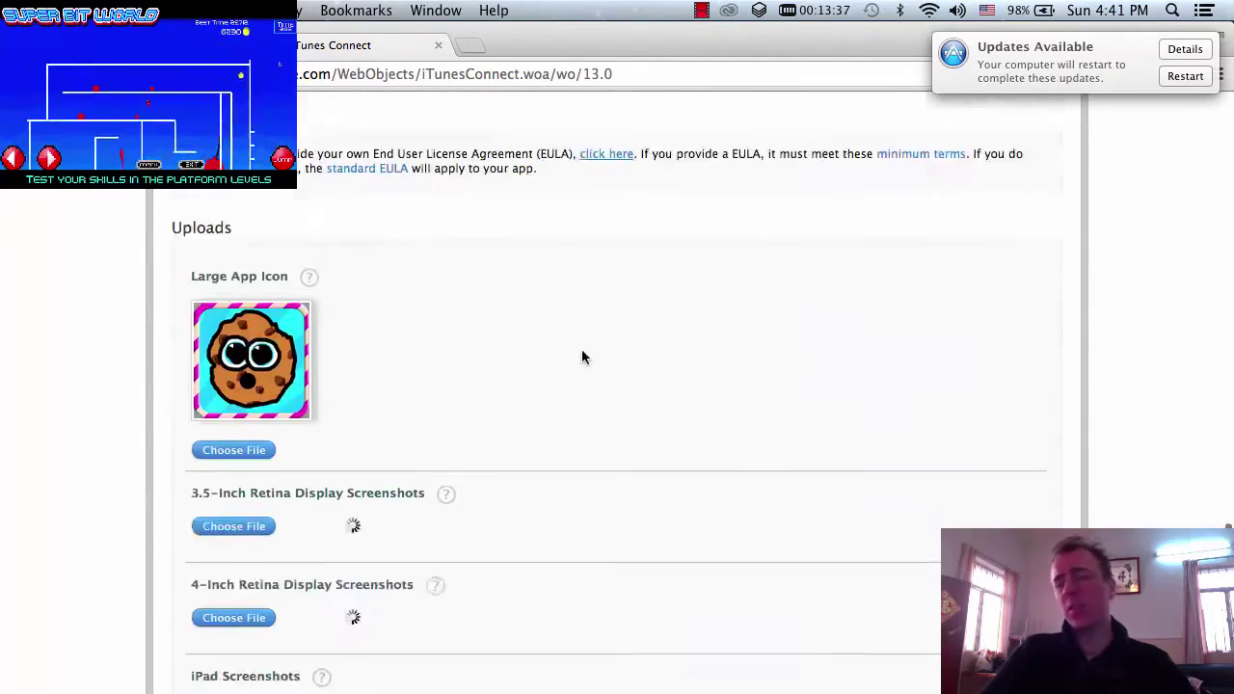
pyautogui.scroll(-2, 581, 357)
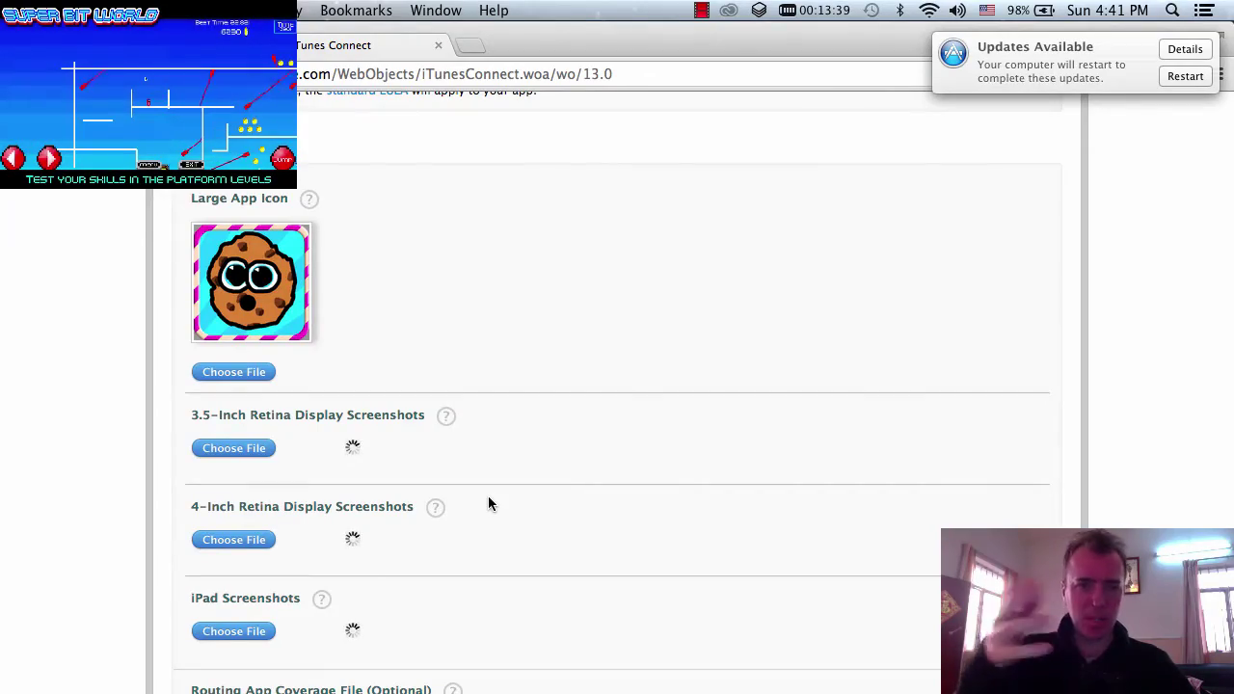
pyautogui.scroll(20, 488, 496)
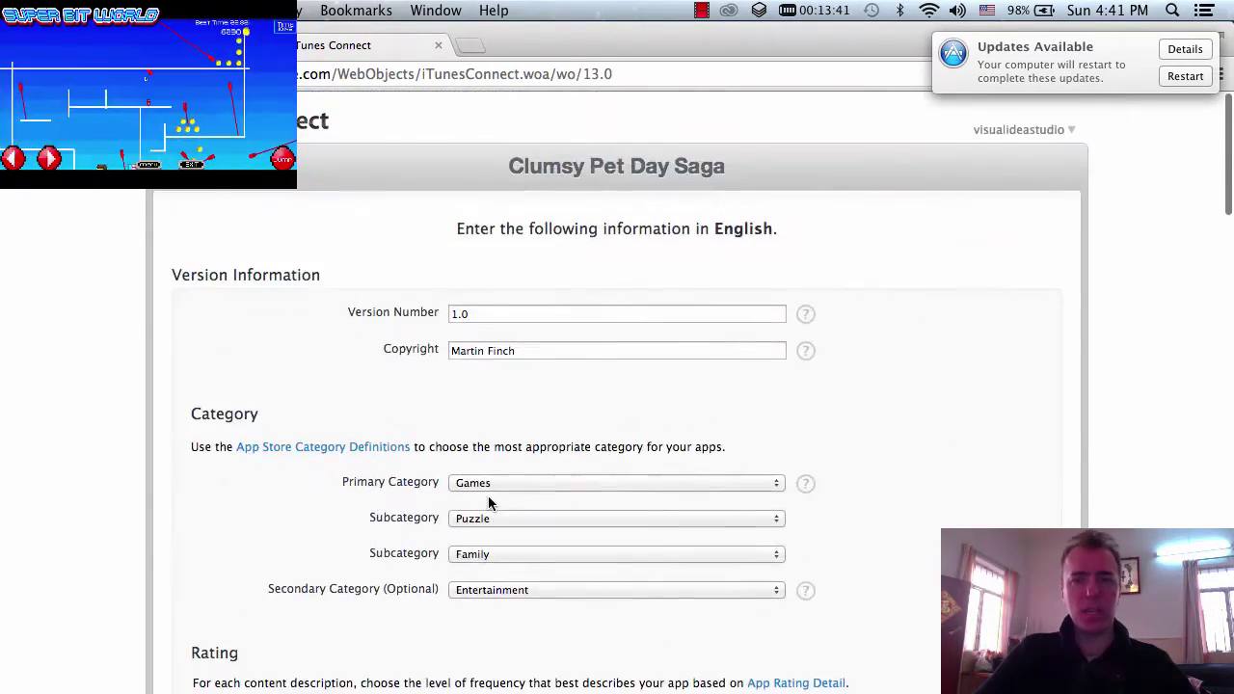
pyautogui.scroll(-20, 488, 495)
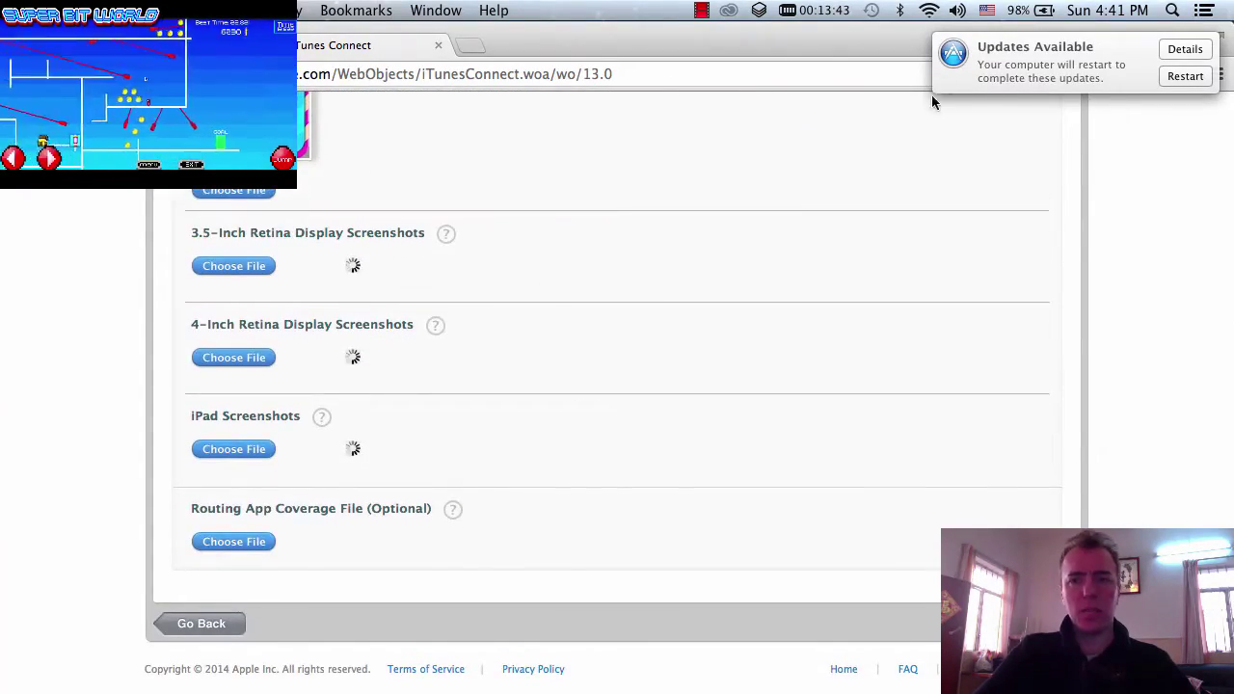
pyautogui.hscroll(3, 949, 73)
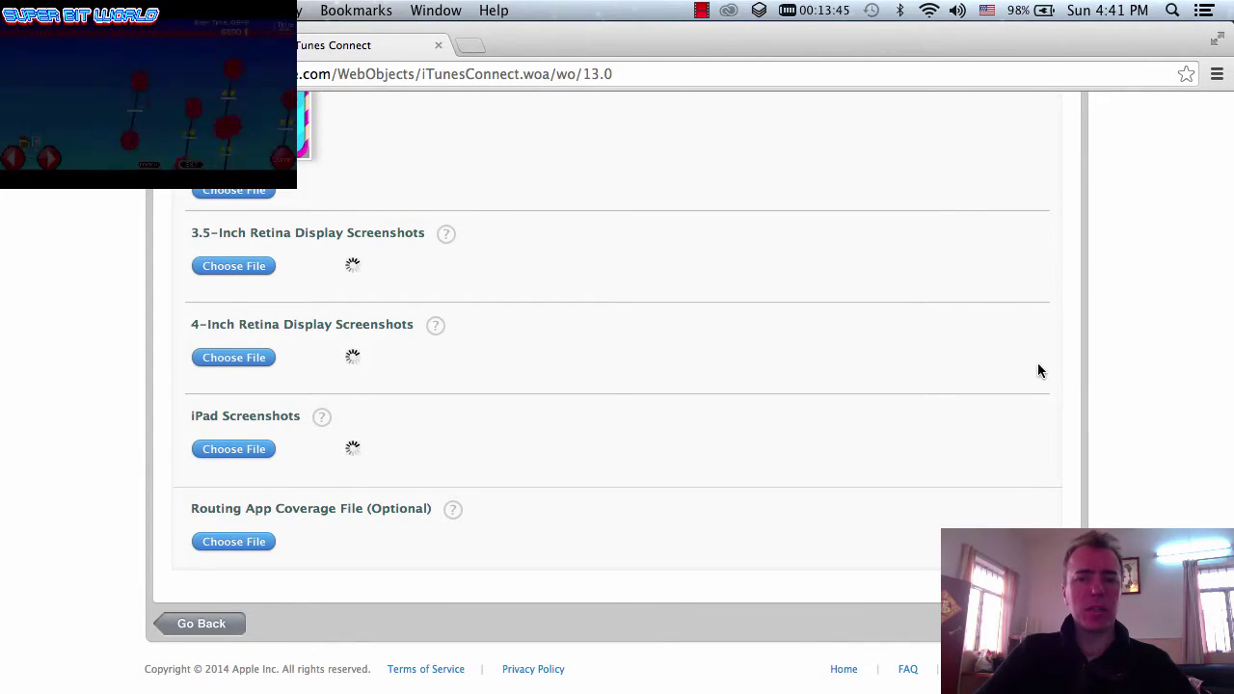
pyautogui.scroll(8, 1038, 370)
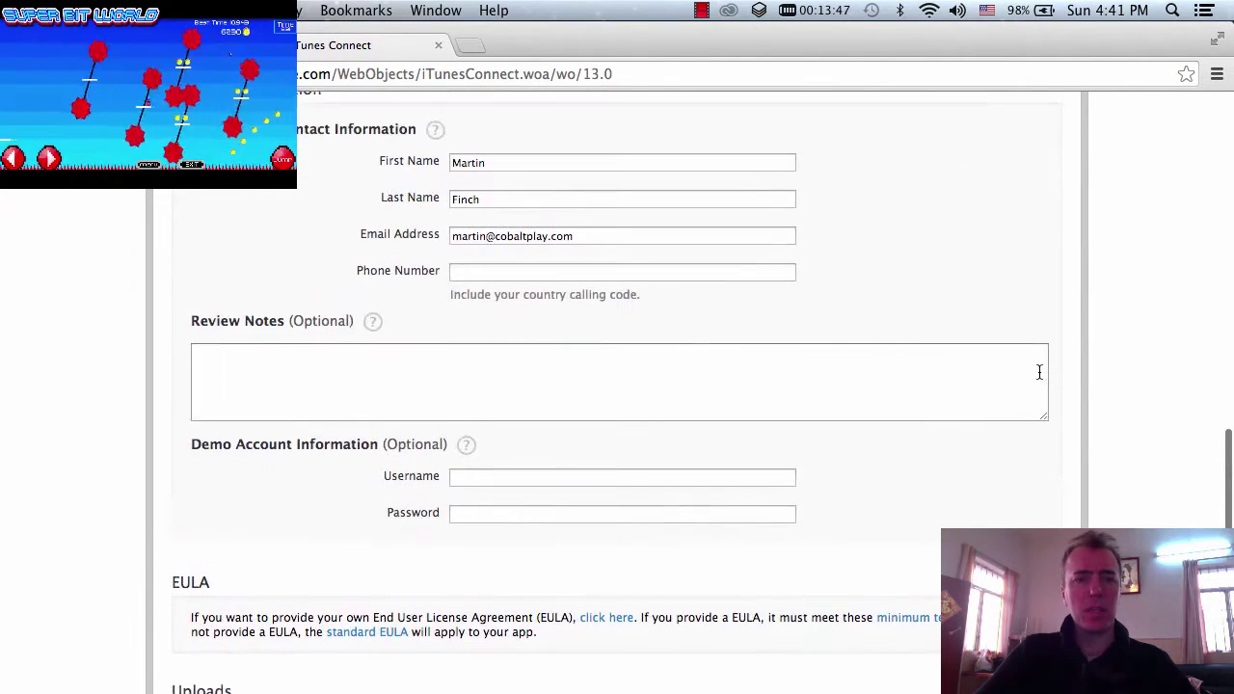
pyautogui.scroll(-10, 1040, 372)
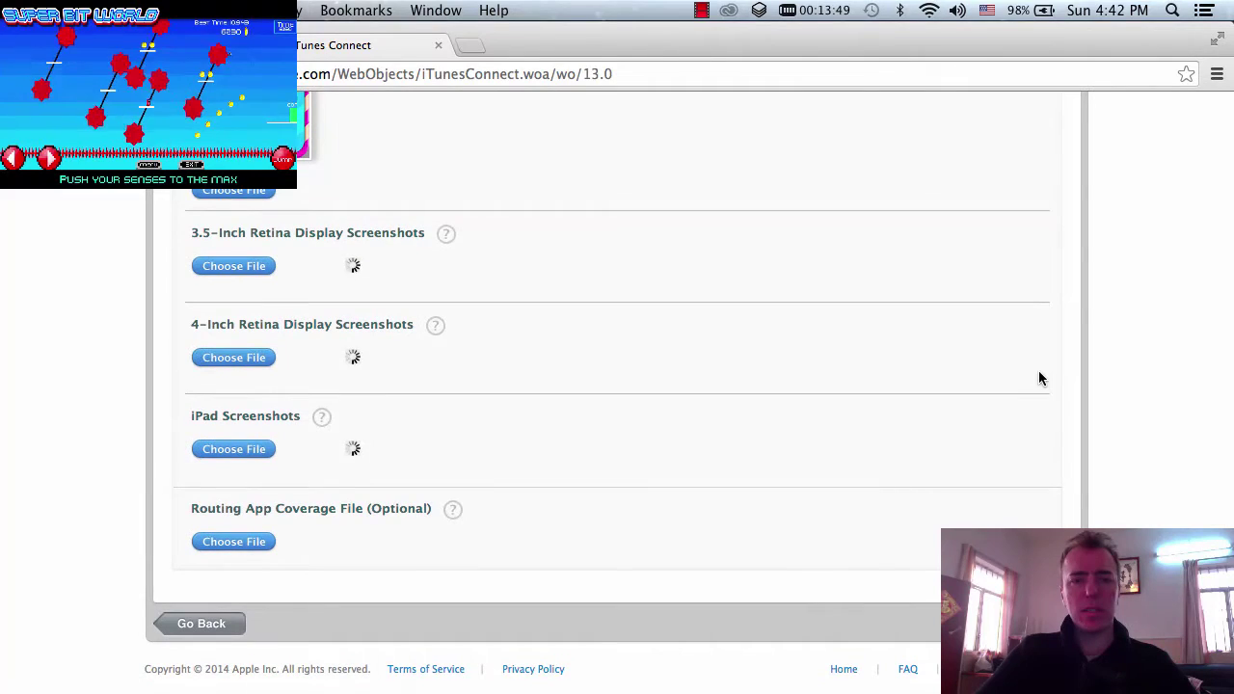
# - Show the eight in-app purchase identifiers on page 2 of Jellow_Instructions.pdf in Preview
pyautogui.press('super+Tab')
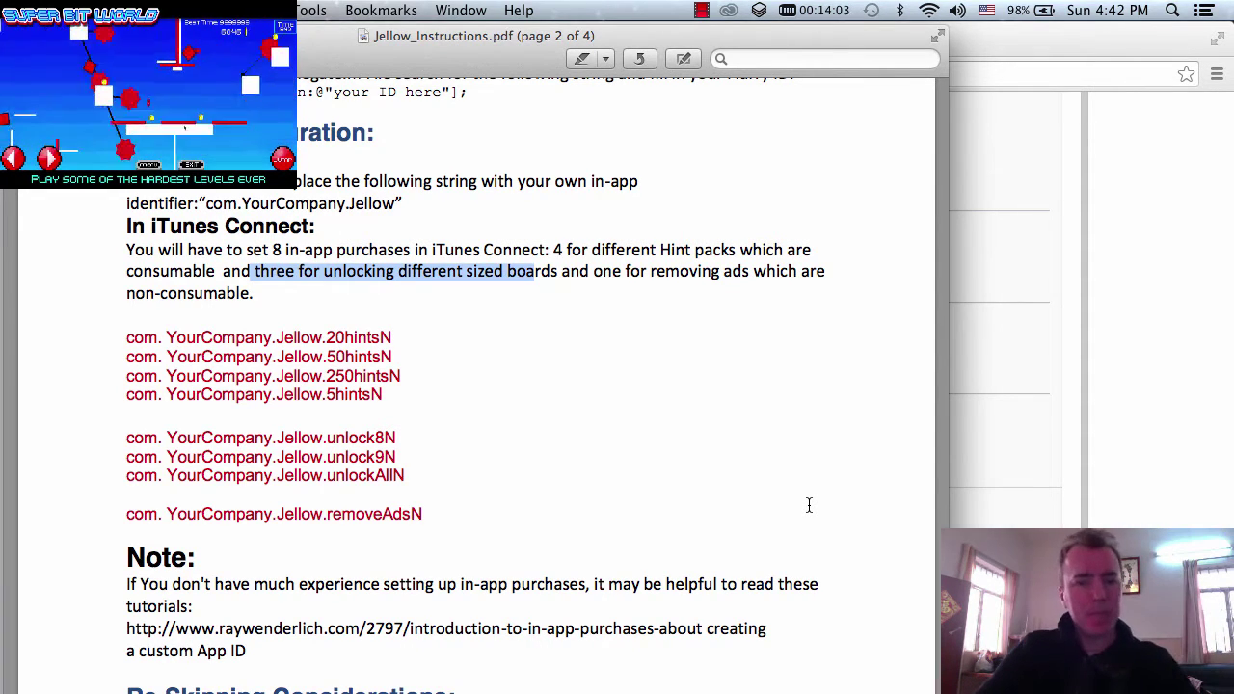
pyautogui.click(795, 491)
pyautogui.scroll(-3, 794, 491)
pyautogui.scroll(2, 794, 492)
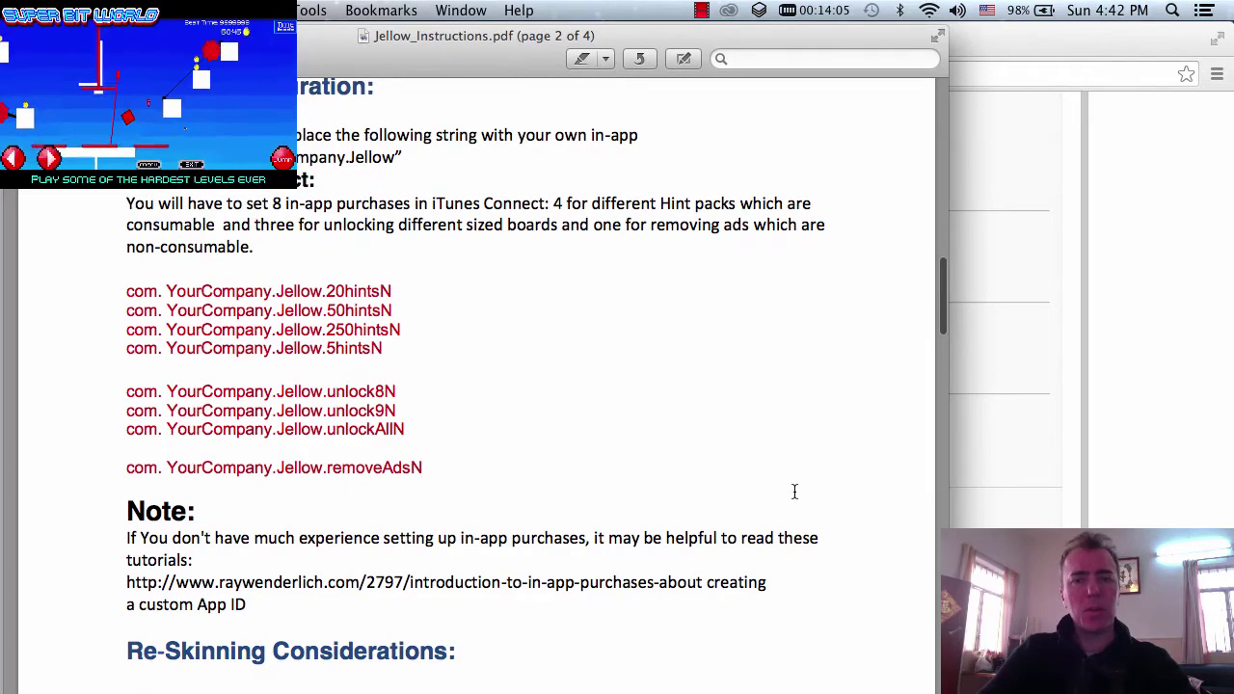
pyautogui.scroll(-1, 794, 492)
pyautogui.scroll(2, 795, 492)
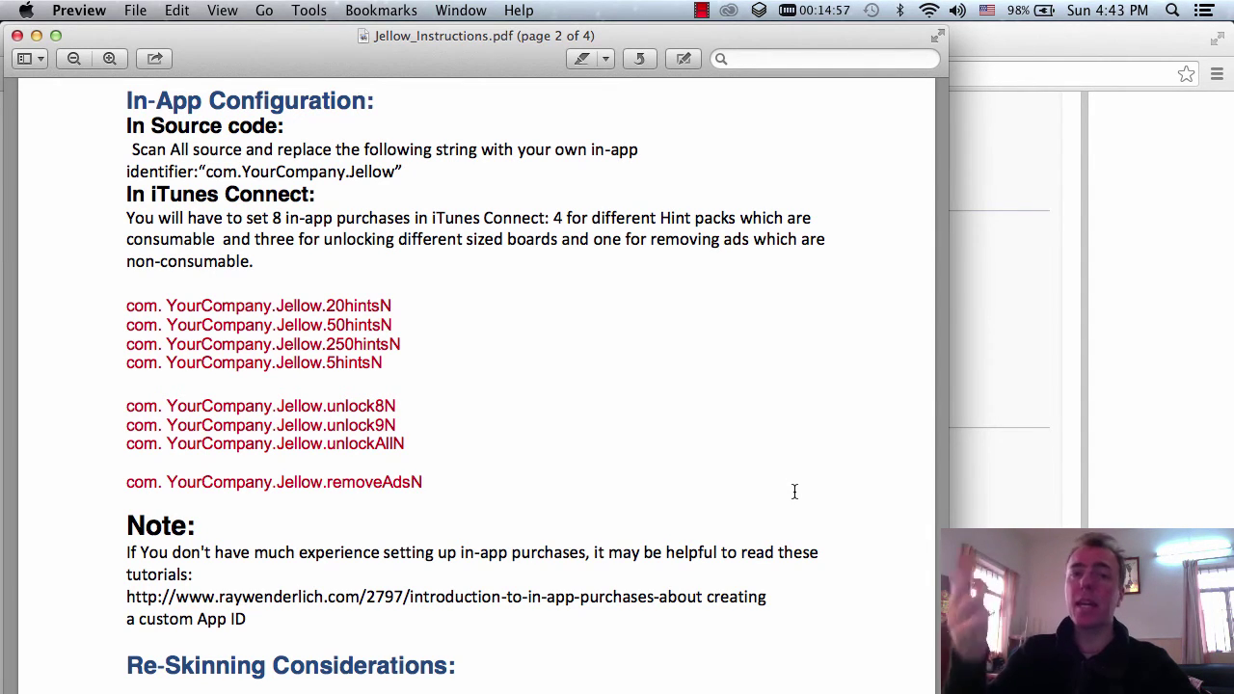
# - Return to iTunes Connect and scroll to check the finished 4-Inch and iPad screenshot thumbnails
pyautogui.click(1126, 201)
pyautogui.scroll(-3, 1126, 201)
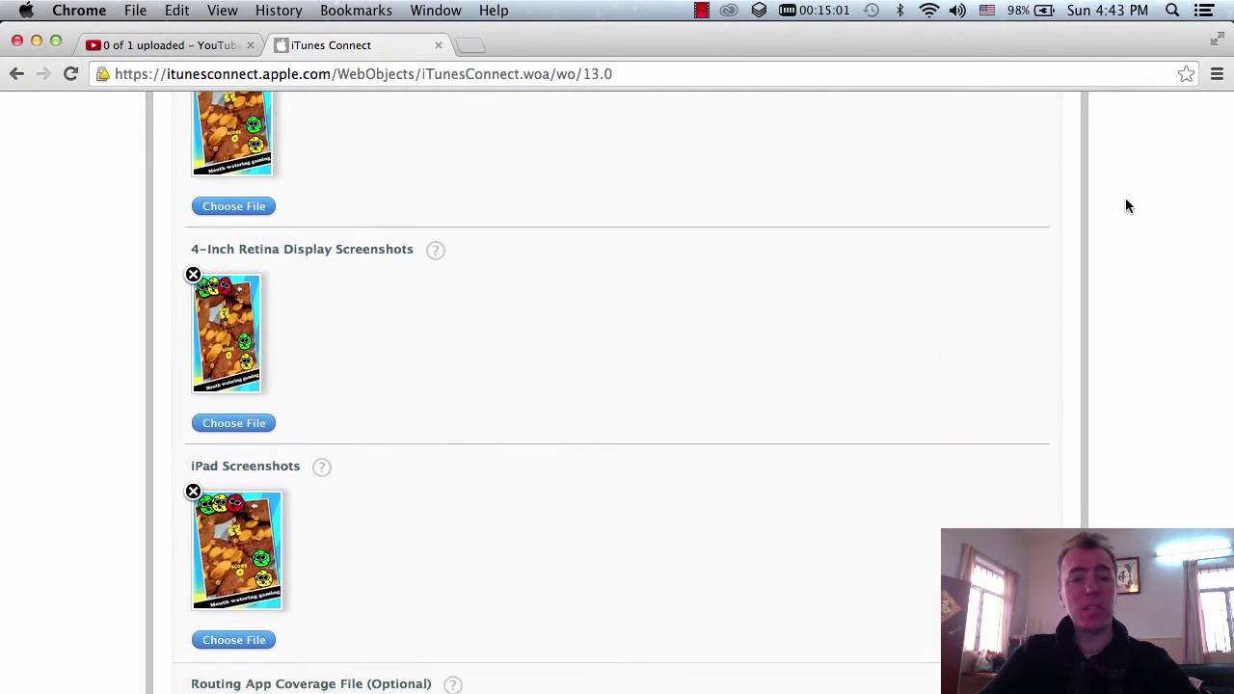
pyautogui.scroll(-15, 1125, 198)
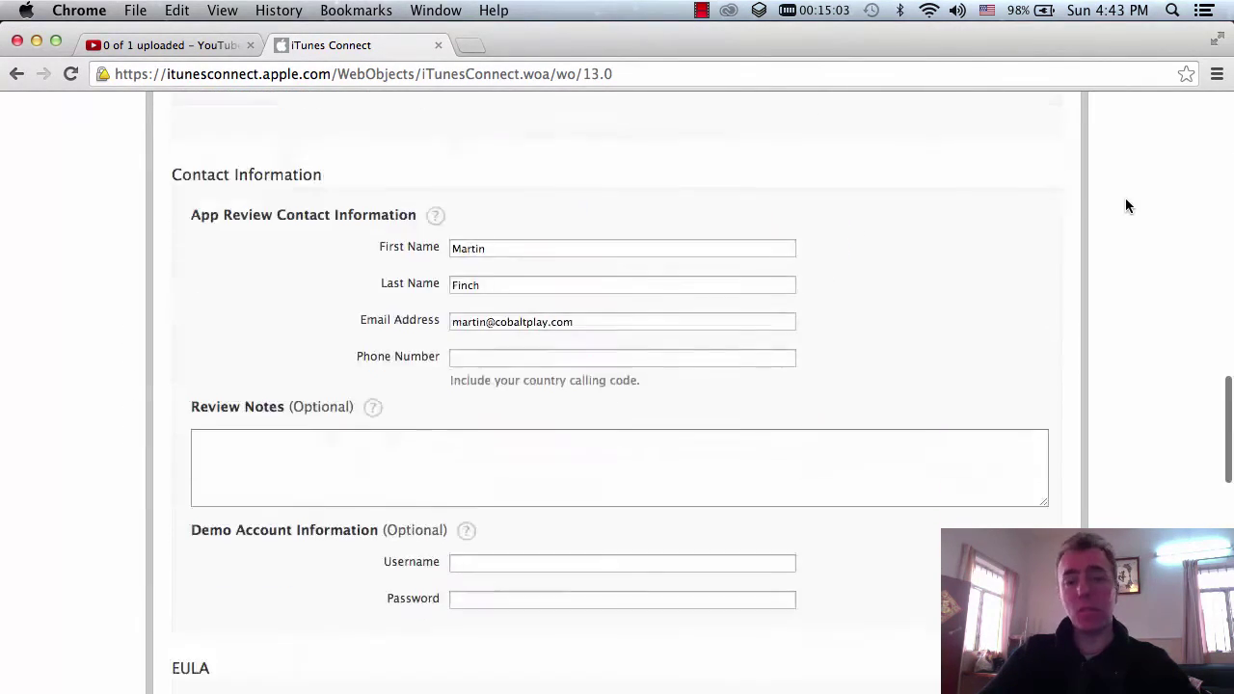
pyautogui.scroll(-10, 1125, 205)
pyautogui.scroll(20, 1125, 205)
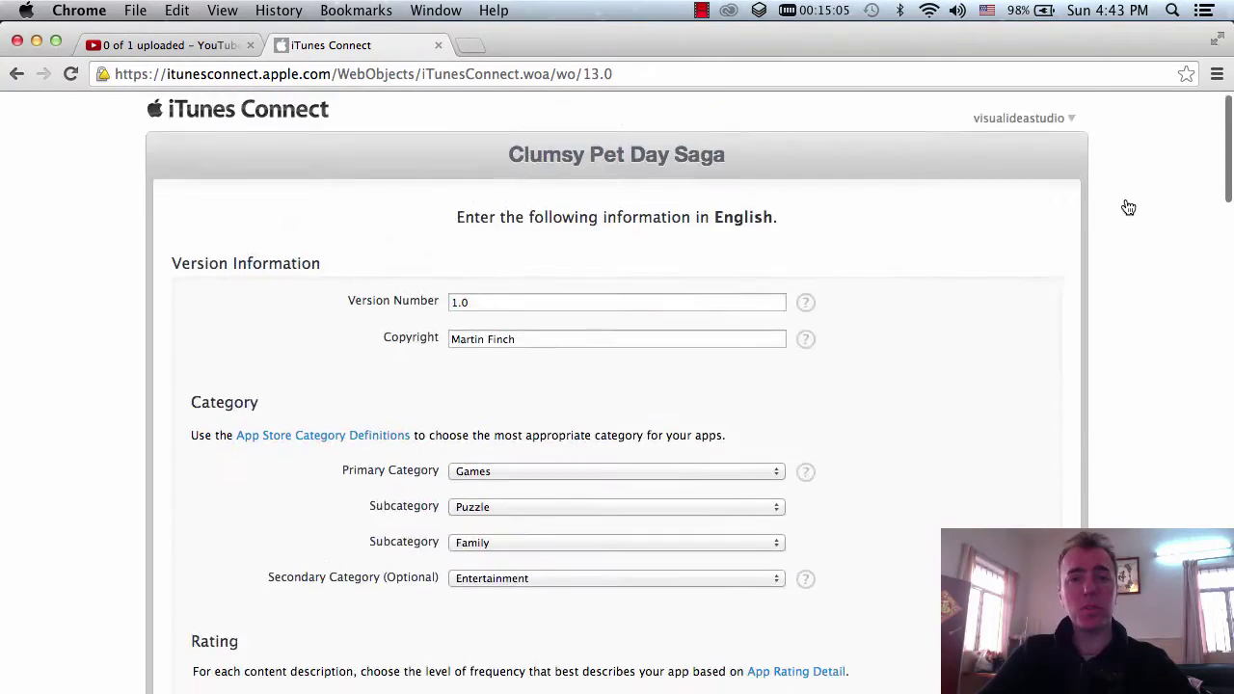
pyautogui.scroll(-20, 1127, 202)
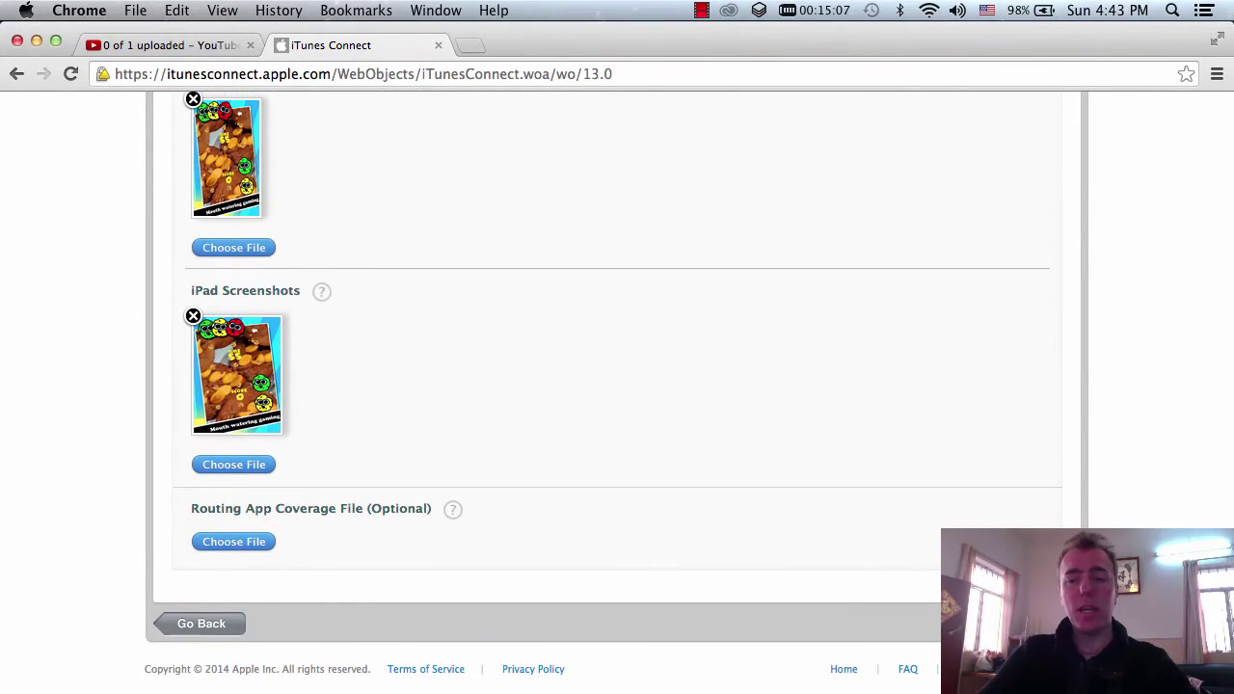